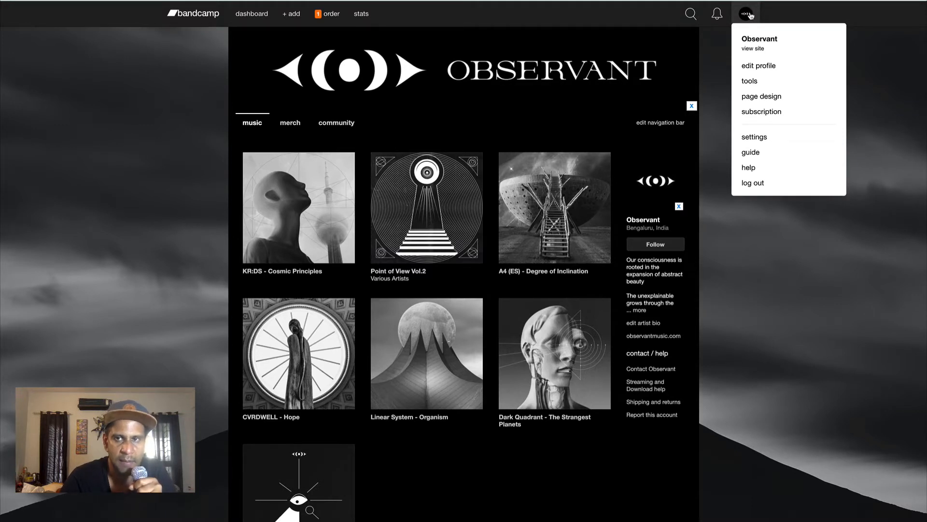
pyautogui.click(750, 16)
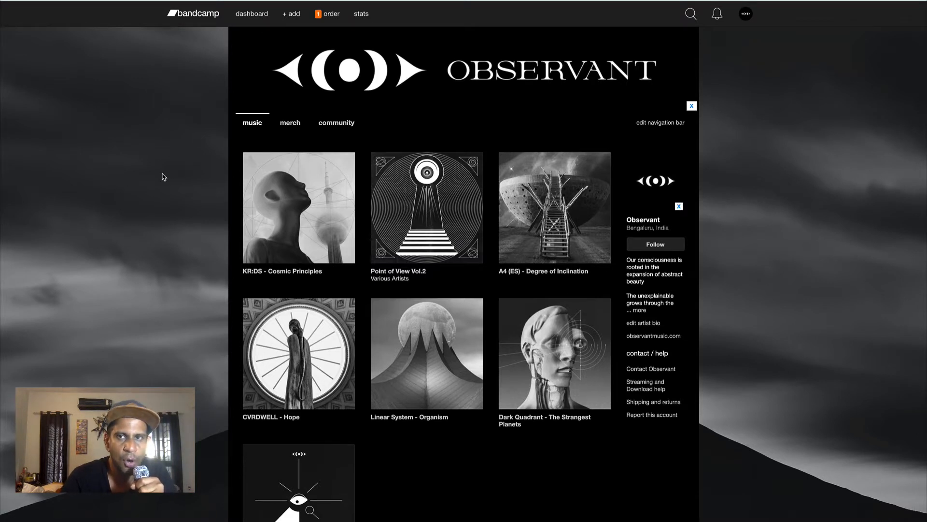
pyautogui.click(746, 13)
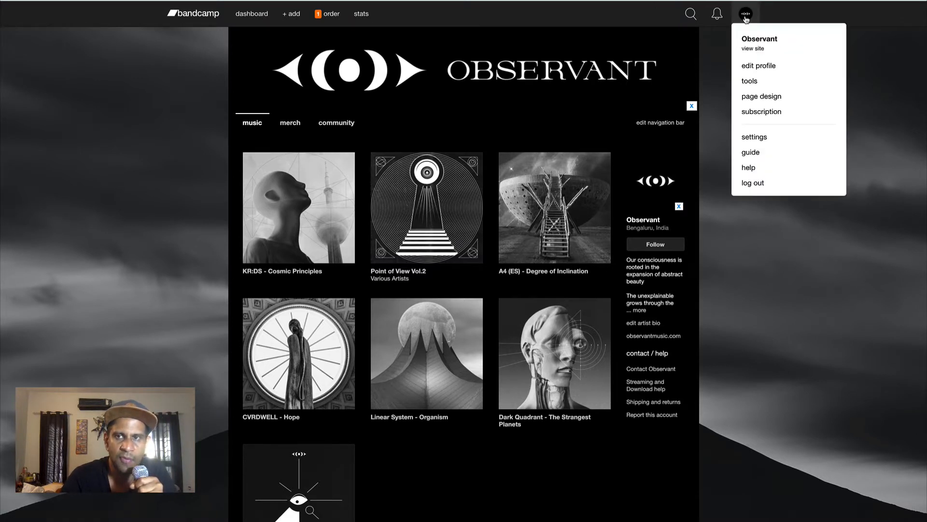
pyautogui.click(746, 45)
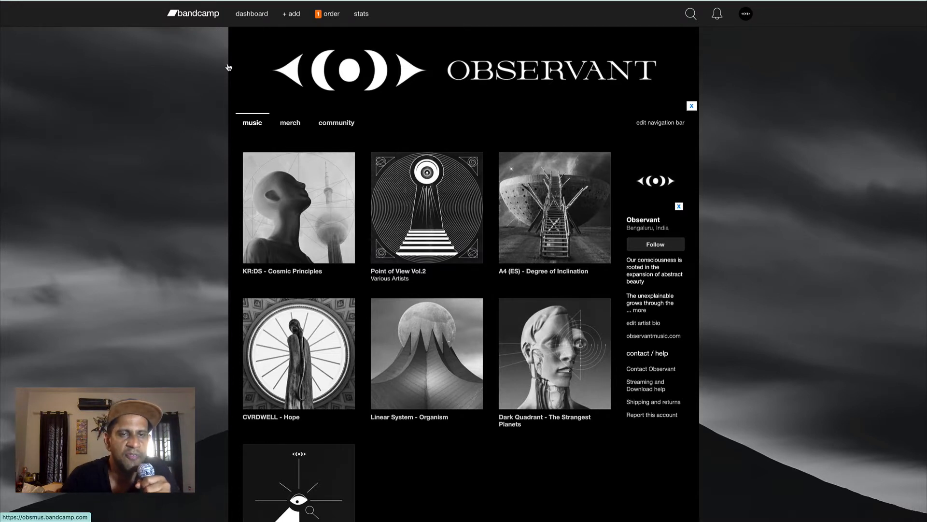
# Start creating a new album release from the add menu
pyautogui.click(292, 14)
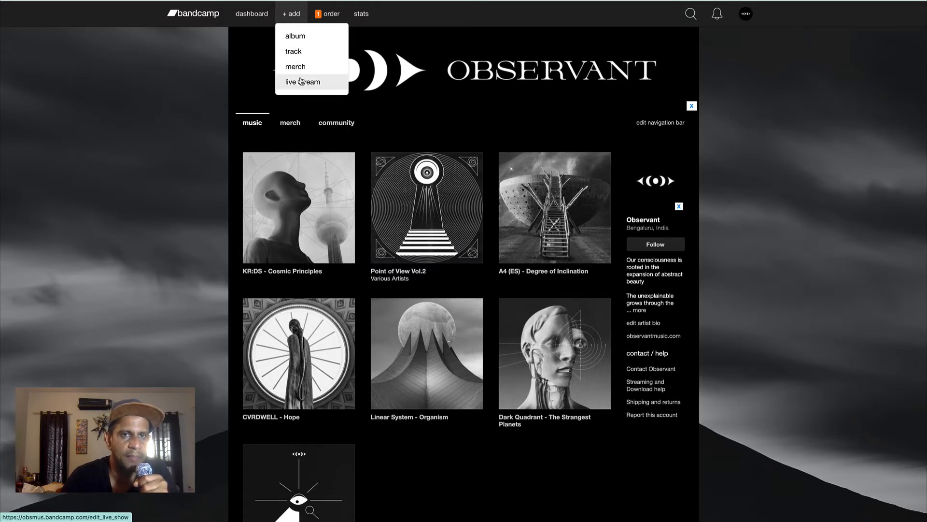
pyautogui.click(310, 38)
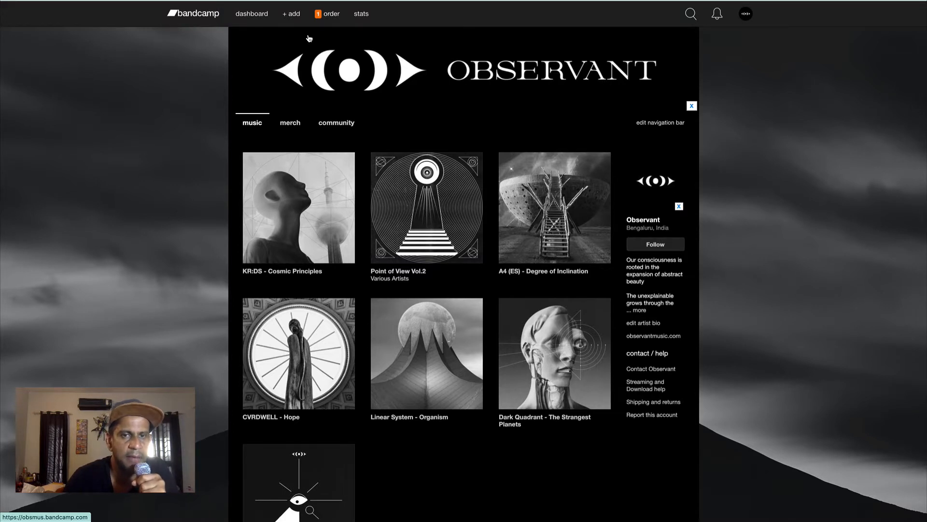
pyautogui.moveTo(289, 12)
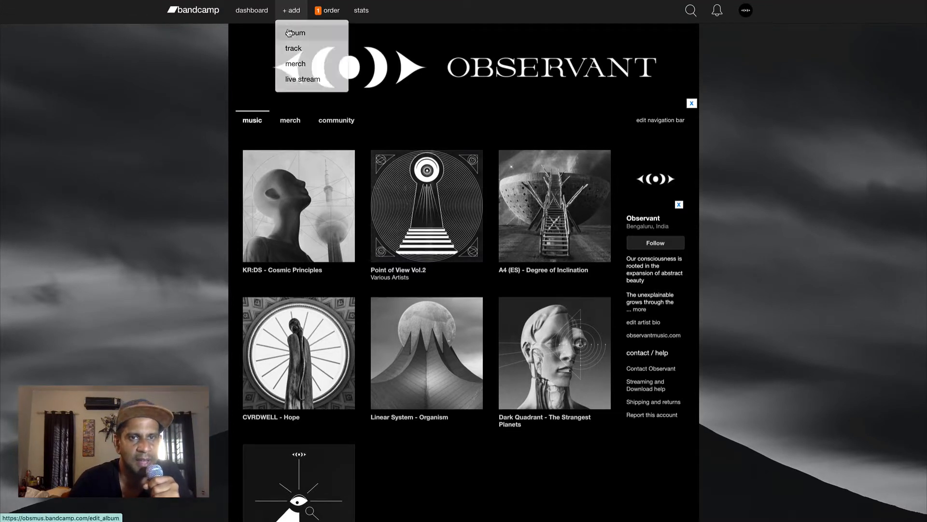
pyautogui.click(287, 32)
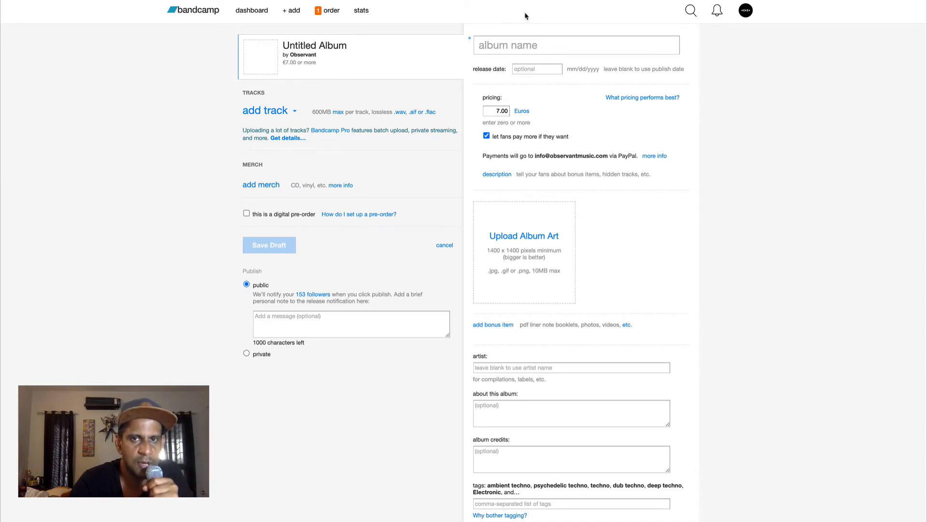
# Enter the album name as Album Titled Greatest
pyautogui.click(514, 41)
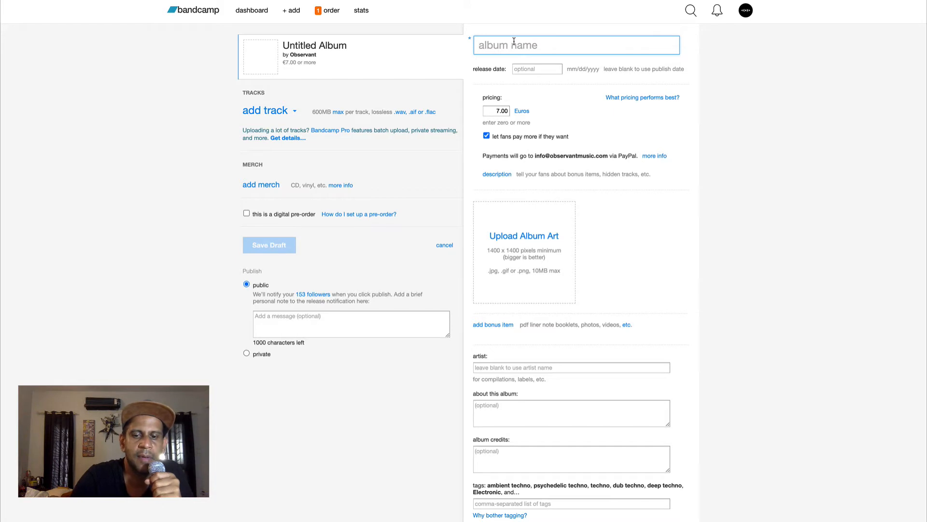
pyautogui.write('Al')
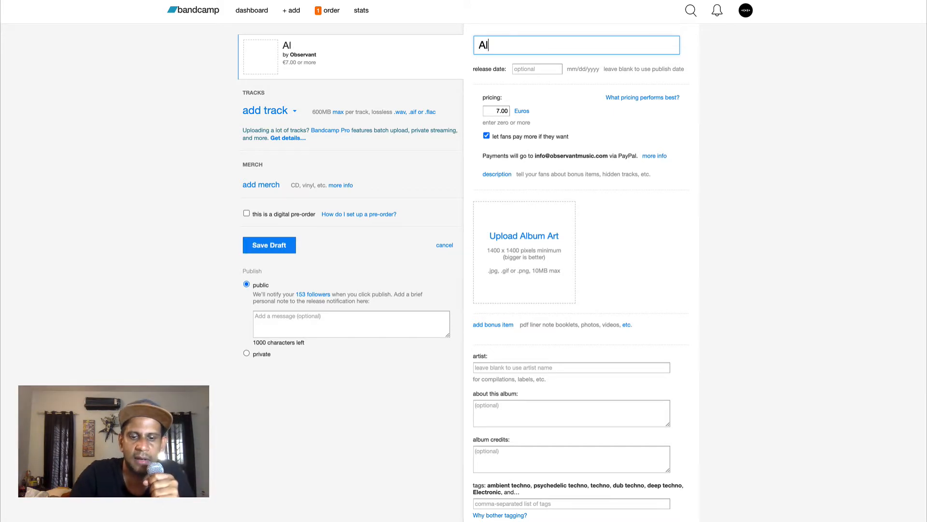
pyautogui.write('bum Titled')
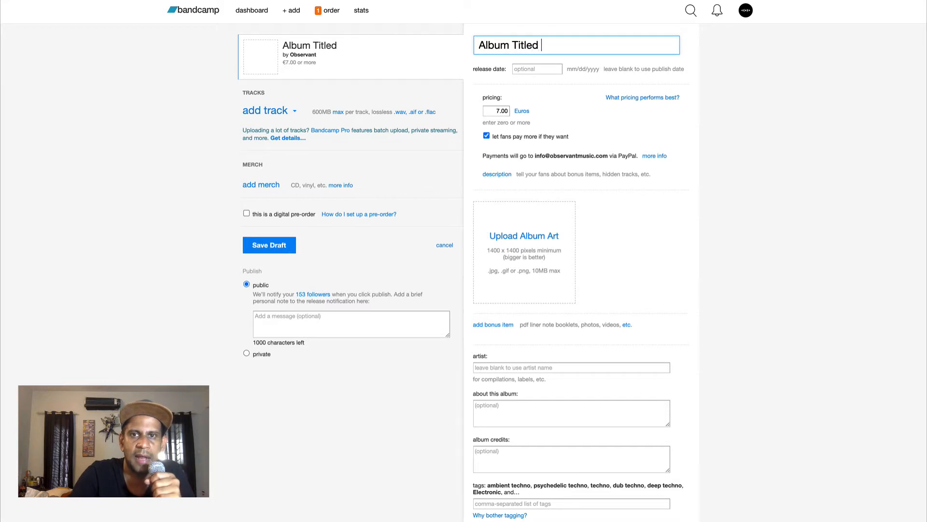
pyautogui.write(' Greate')
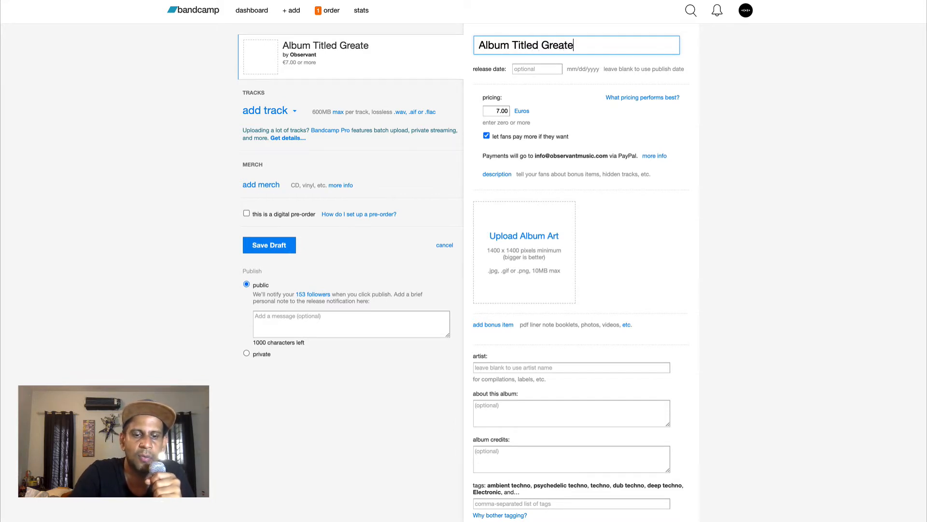
pyautogui.write('st')
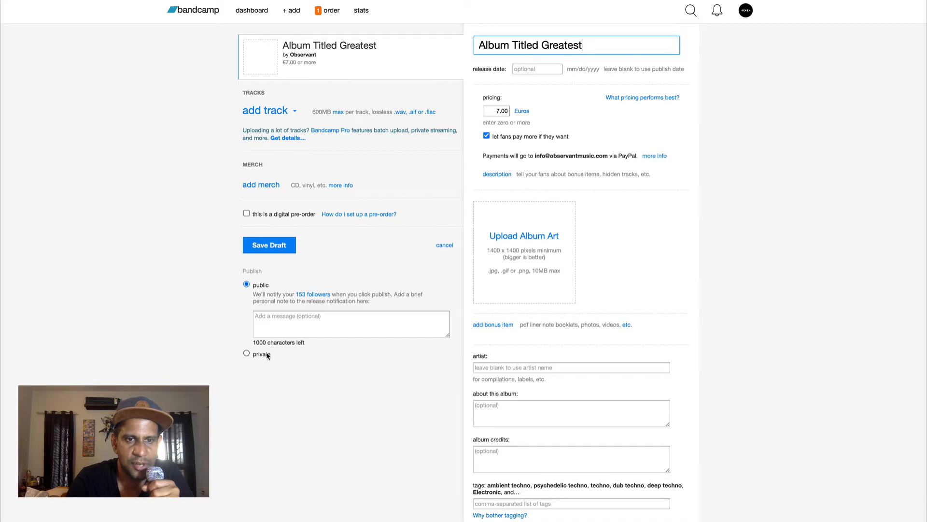
# Set the release date to 12/12/2021
pyautogui.click(539, 70)
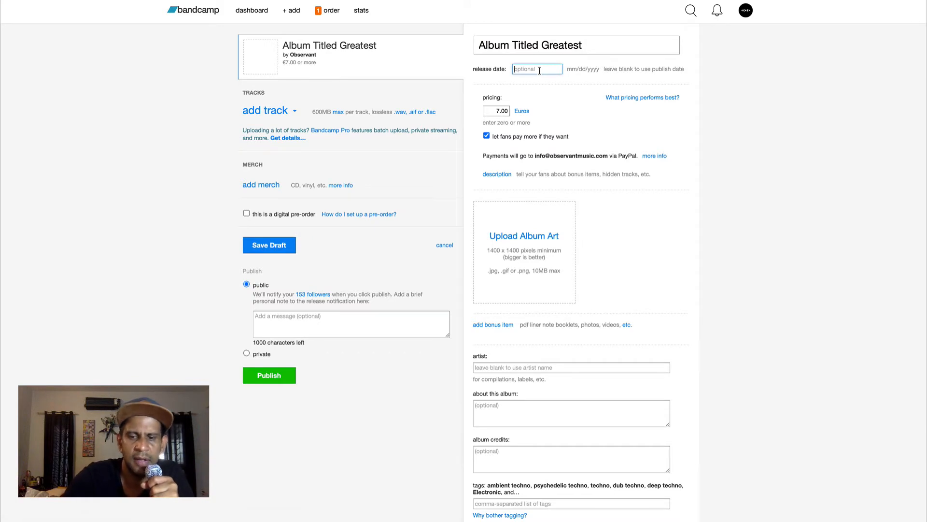
pyautogui.write('12/')
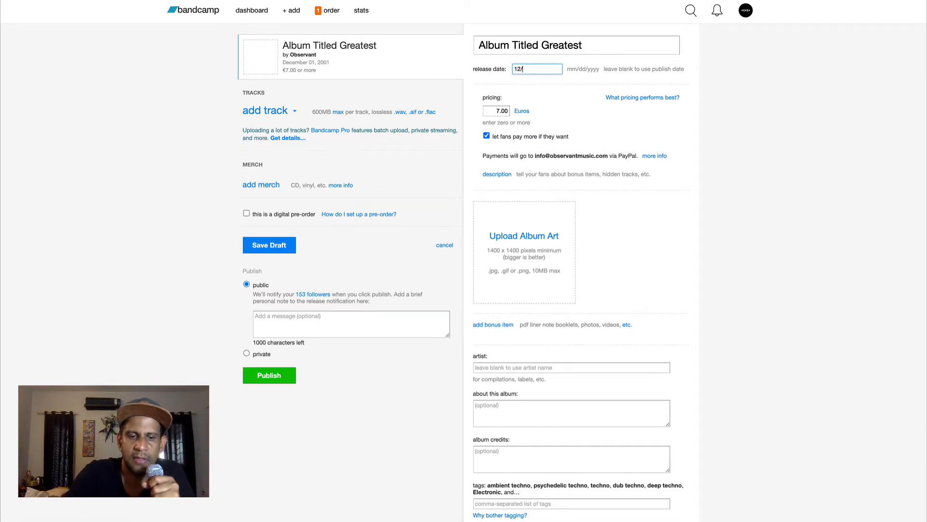
pyautogui.write('12/2021')
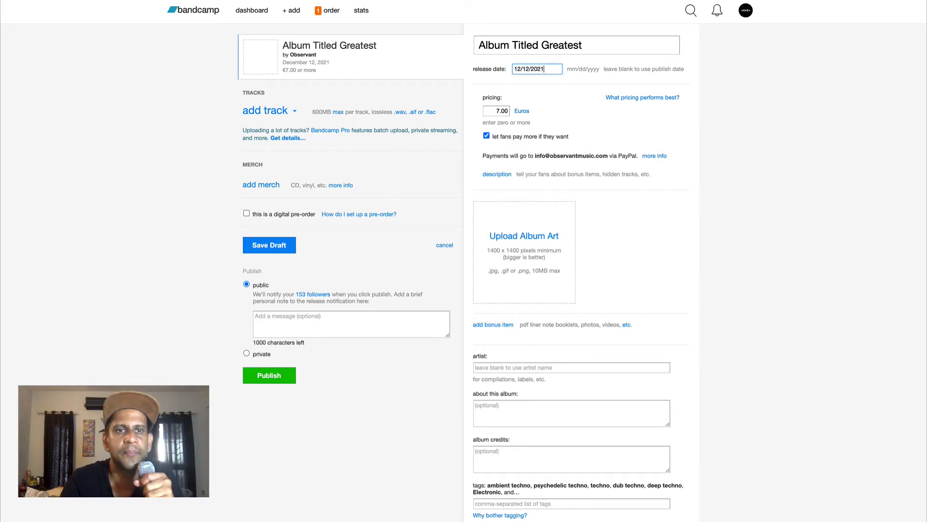
pyautogui.click(196, 144)
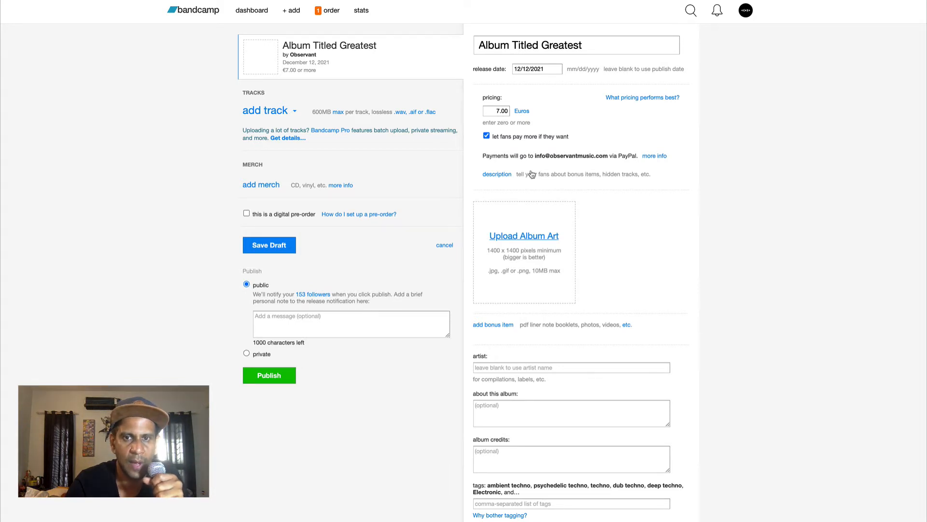
# Upload the album art image from the file browser
pyautogui.click(521, 266)
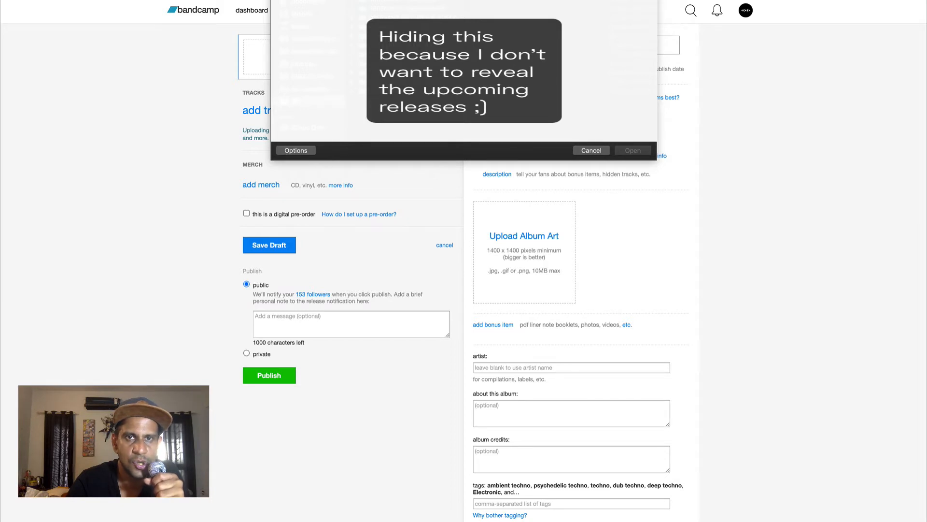
pyautogui.doubleClick(406, 18)
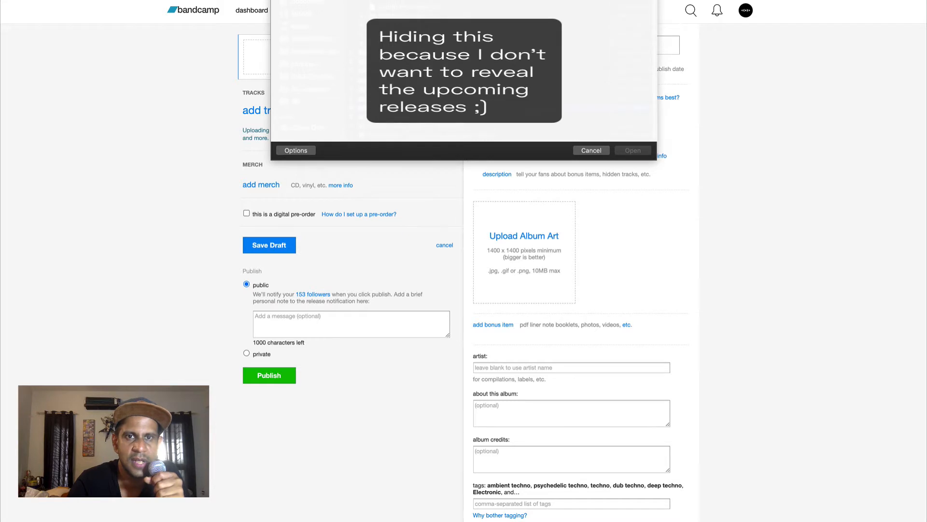
pyautogui.click(410, 98)
pyautogui.click(411, 72)
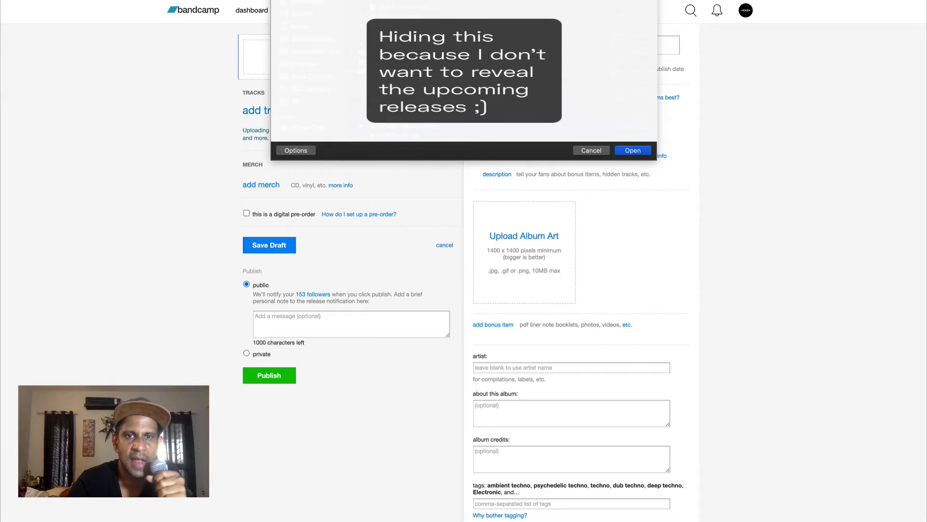
pyautogui.click(434, 126)
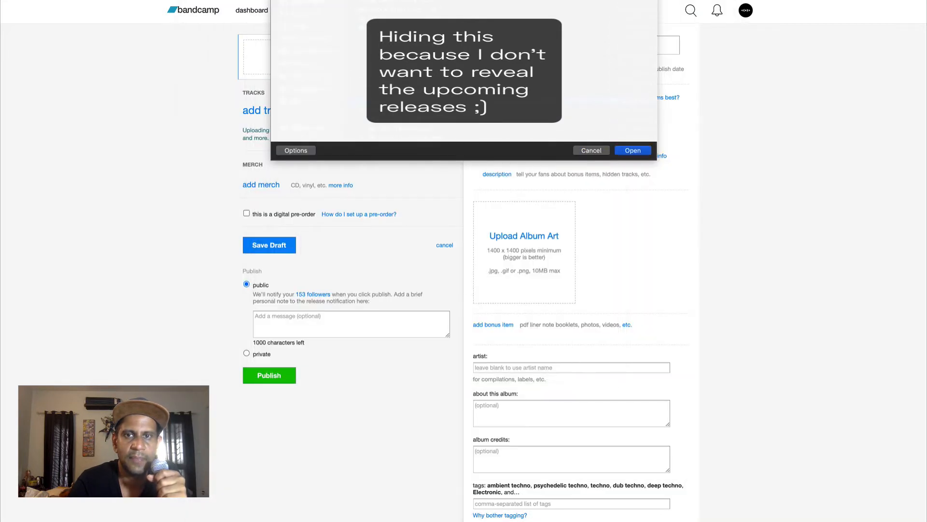
pyautogui.doubleClick(424, 102)
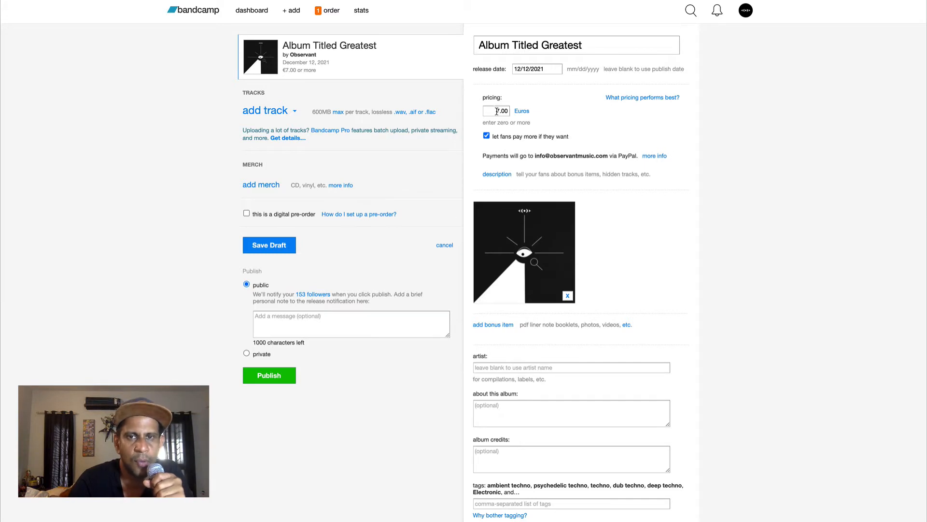
# Set the album price to 5 Euros
pyautogui.doubleClick(496, 110)
pyautogui.write('5')
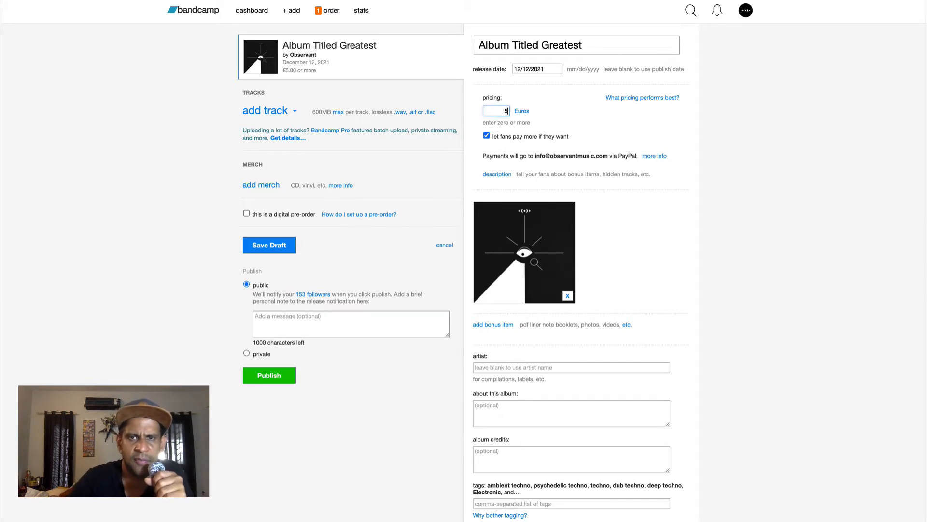
pyautogui.click(709, 164)
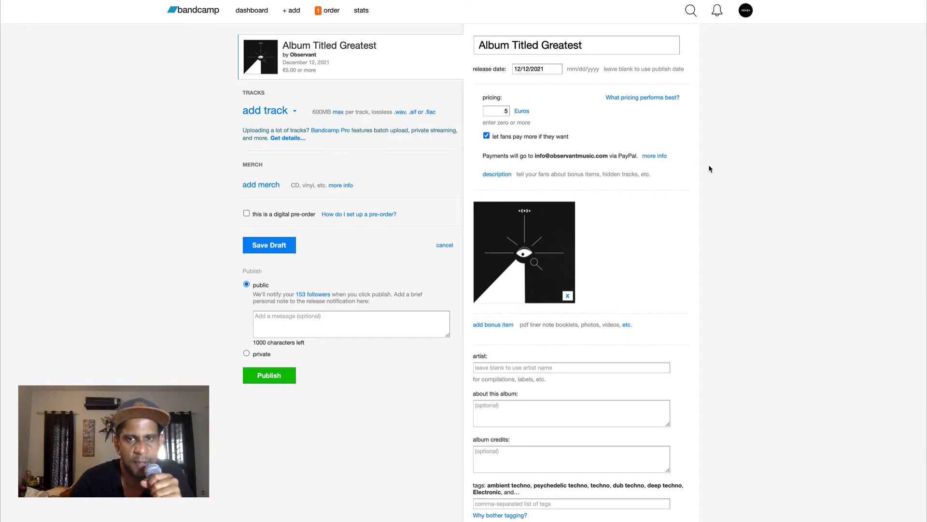
# Enter Various Artists as the album's artist
pyautogui.scroll(-4, 514, 151)
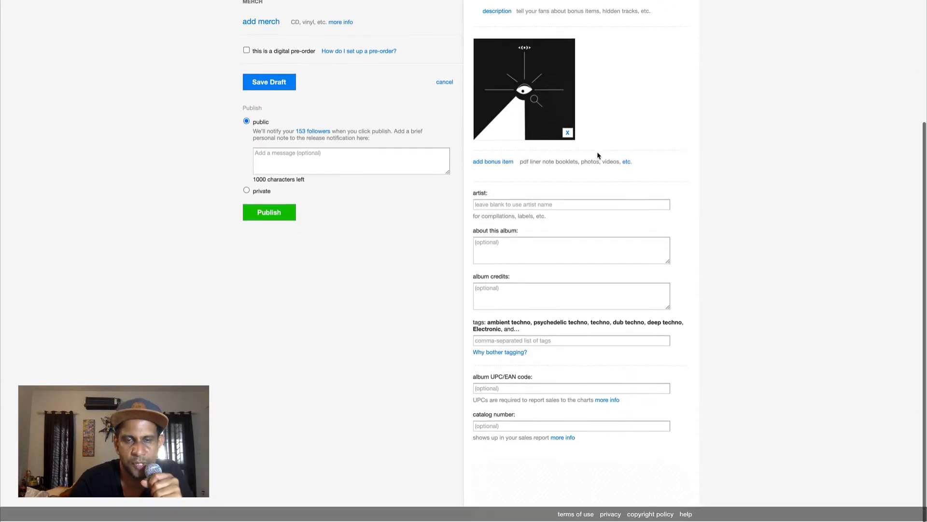
pyautogui.click(521, 207)
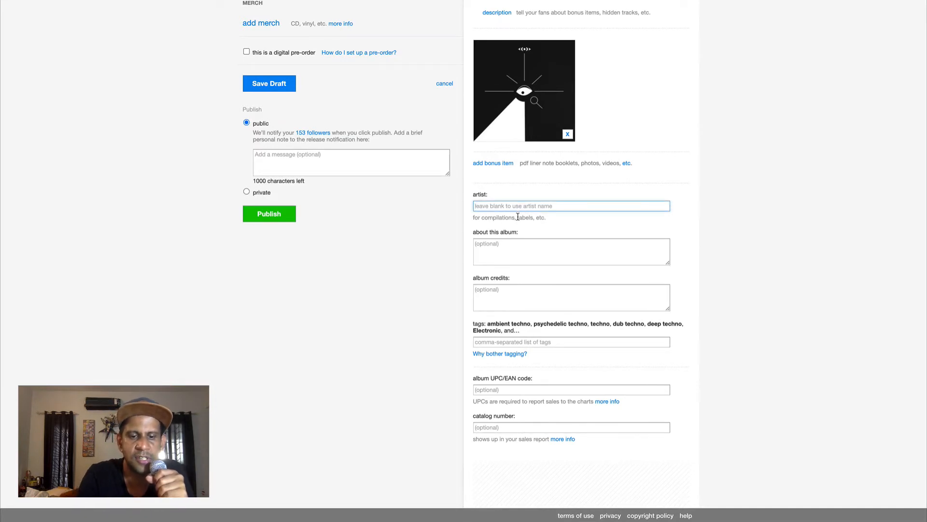
pyautogui.write('Var')
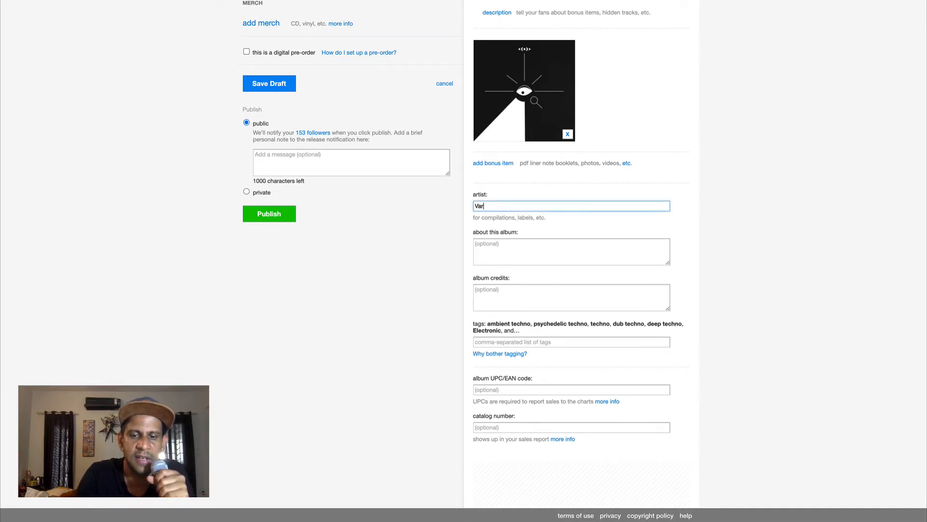
pyautogui.write('ious E')
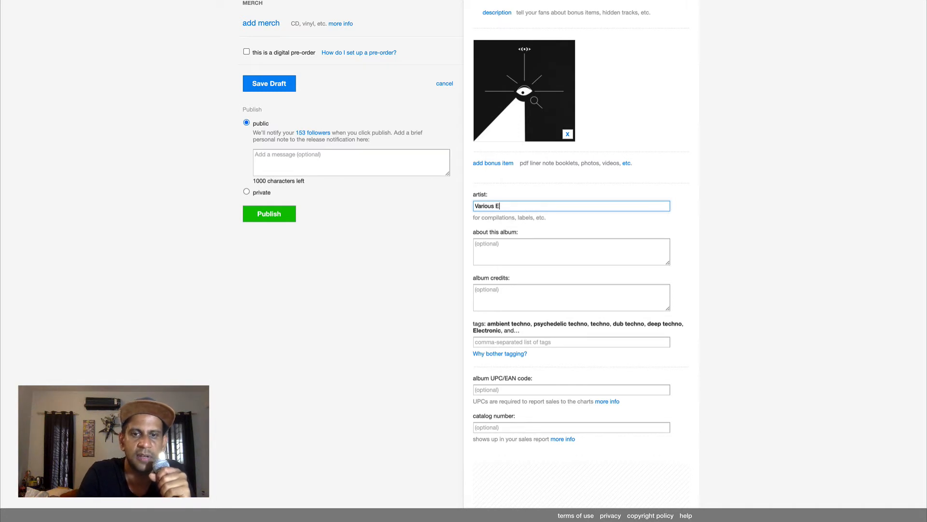
pyautogui.write('Artists')
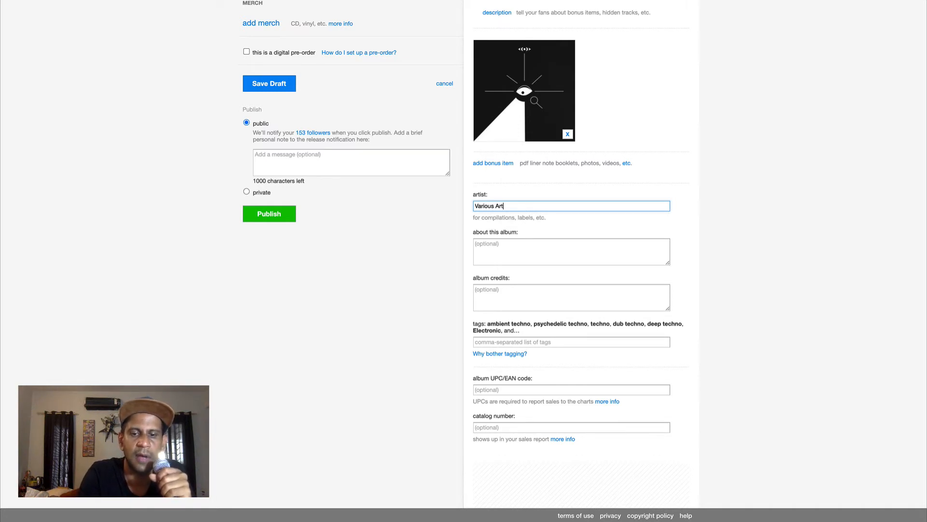
# Fill the about this album description with repeated Lorem Ipsum placeholder text
pyautogui.click(530, 260)
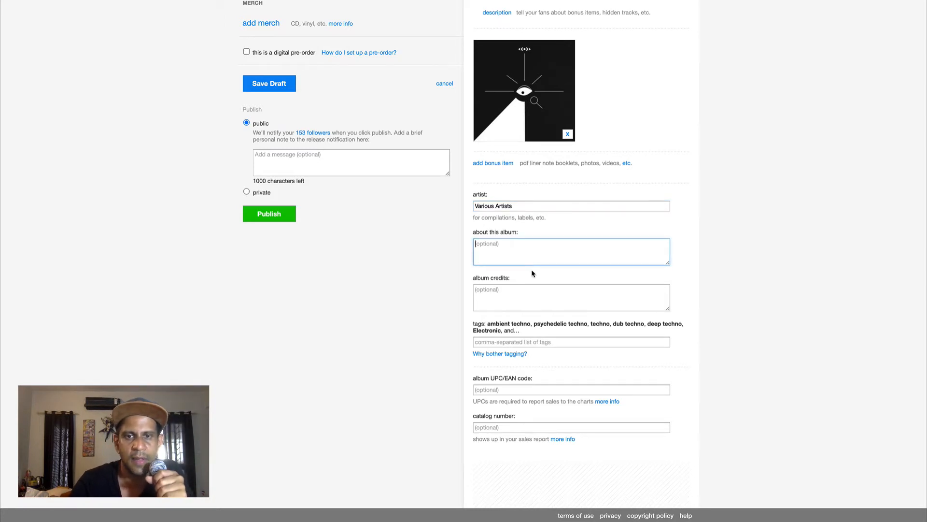
pyautogui.write('De')
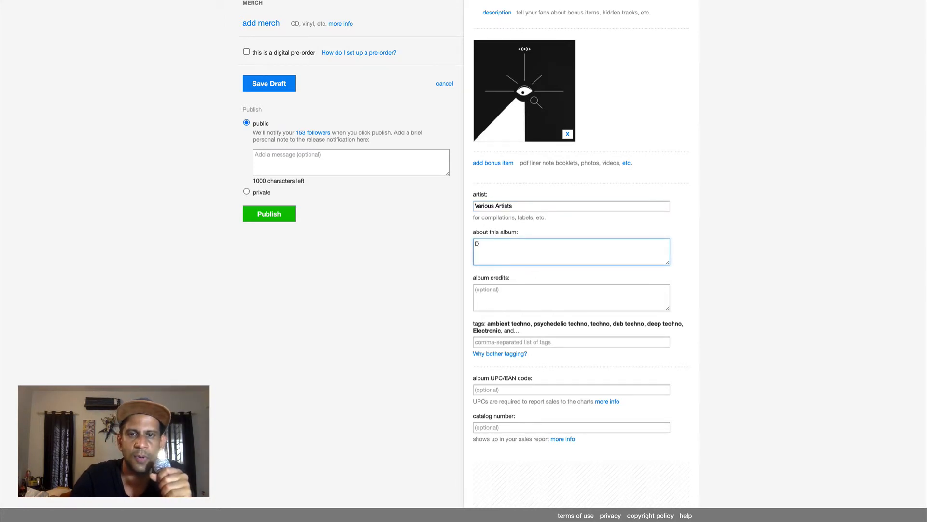
pyautogui.press('BackSpace')
pyautogui.write('Lorem ')
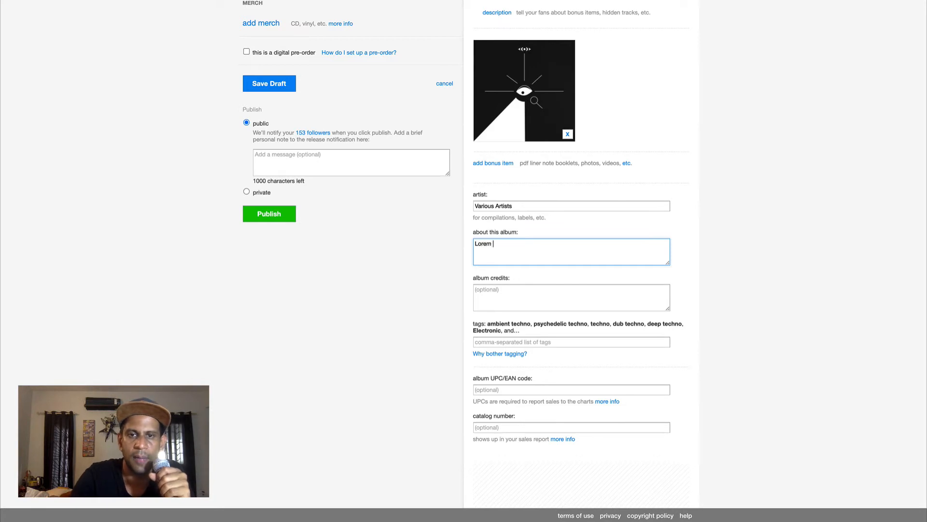
pyautogui.write('Ipsum')
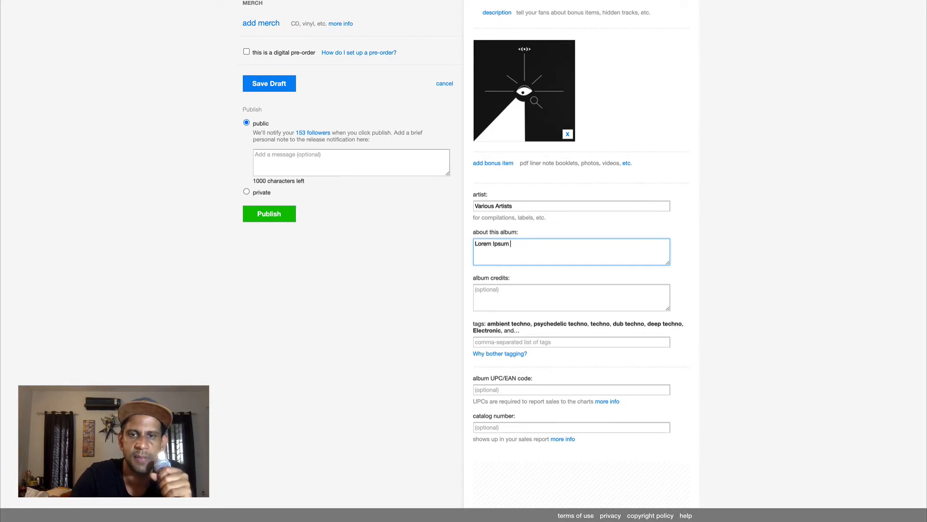
pyautogui.hotkey('ctrl', 'a')
pyautogui.press('Right')
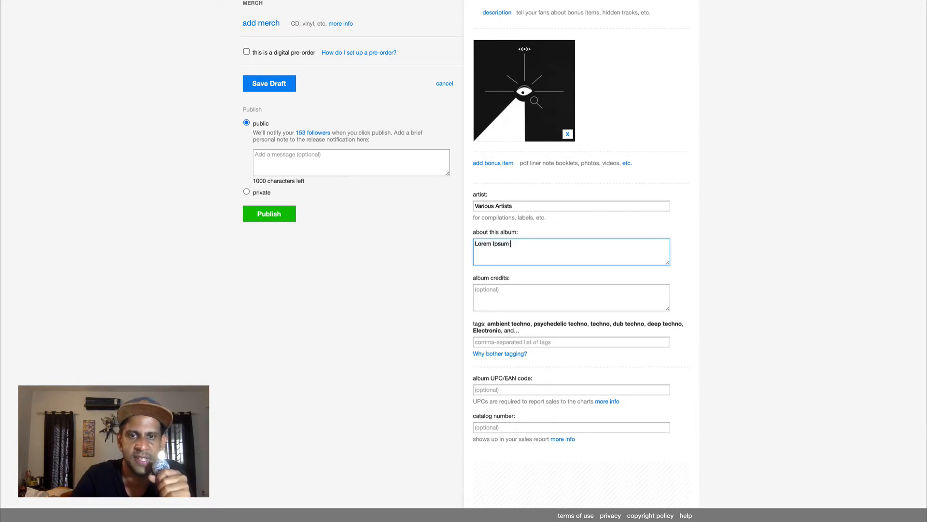
pyautogui.hotkey('ctrl', 'v')
pyautogui.hotkey('ctrl', 'v')
pyautogui.hotkey('ctrl', 'v')
pyautogui.hotkey('ctrl', 'v')
pyautogui.hotkey('ctrl', 'v')
pyautogui.hotkey('ctrl', 'v')
pyautogui.hotkey('ctrl', 'v')
pyautogui.hotkey('ctrl', 'v')
pyautogui.hotkey('ctrl', 'v')
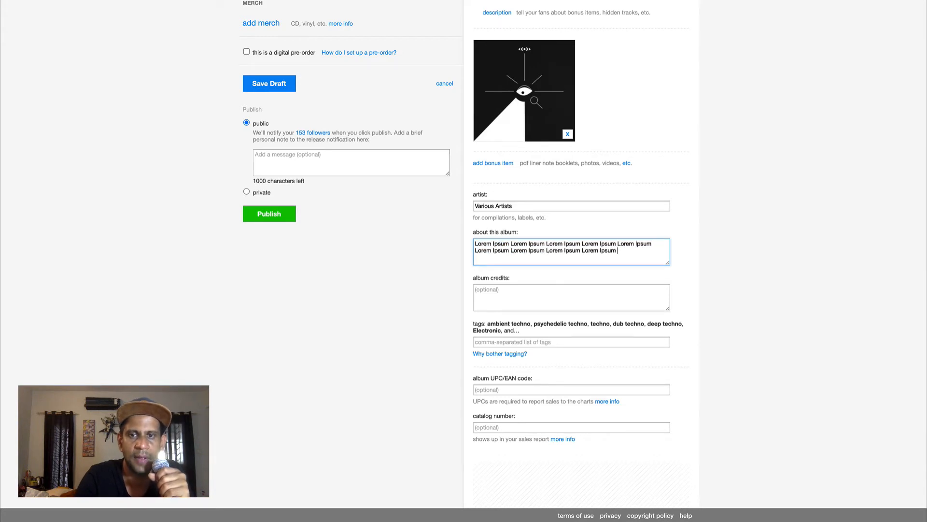
# Fill the album credits with repeated Ipsum Lorem placeholder text
pyautogui.click(519, 297)
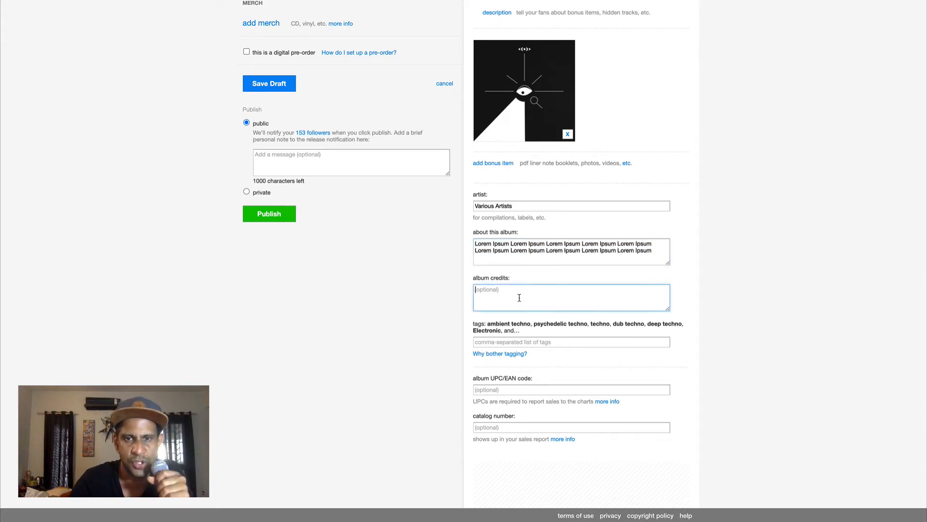
pyautogui.write('Ipsum')
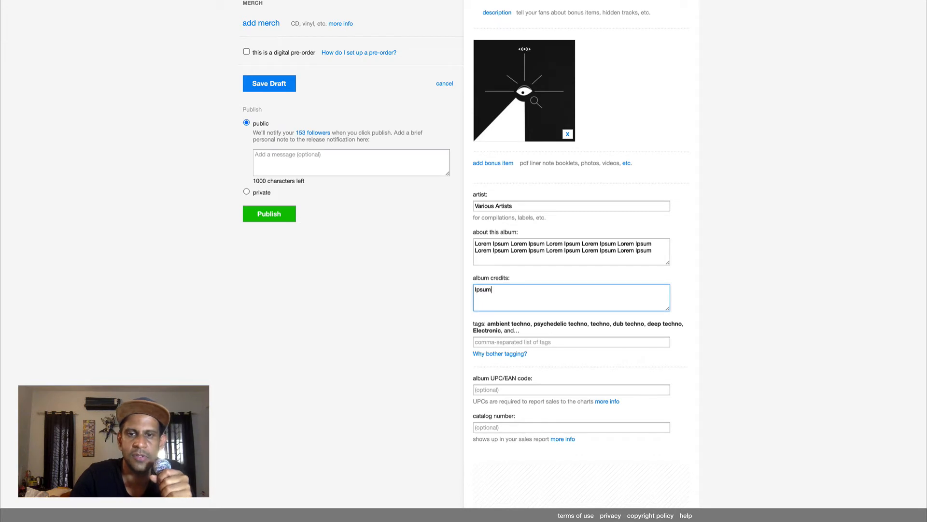
pyautogui.write(' Lorem')
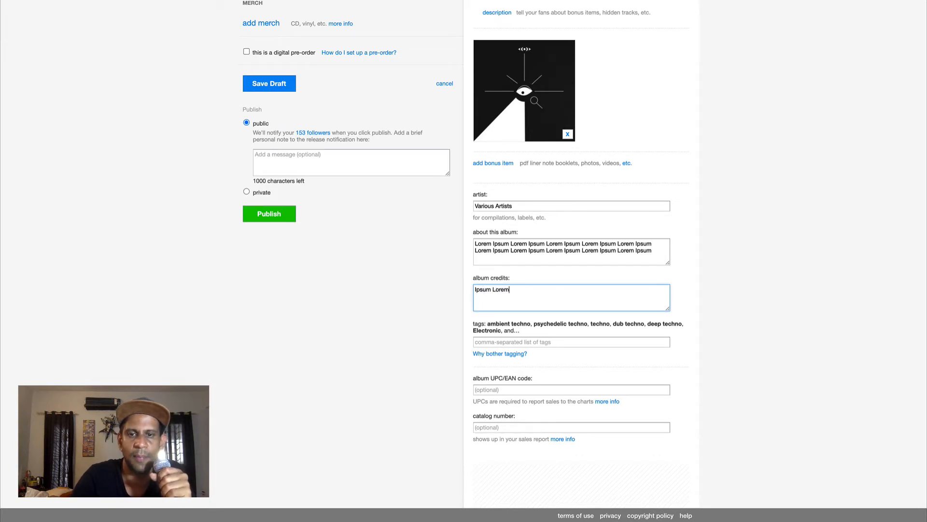
pyautogui.press('super+a')
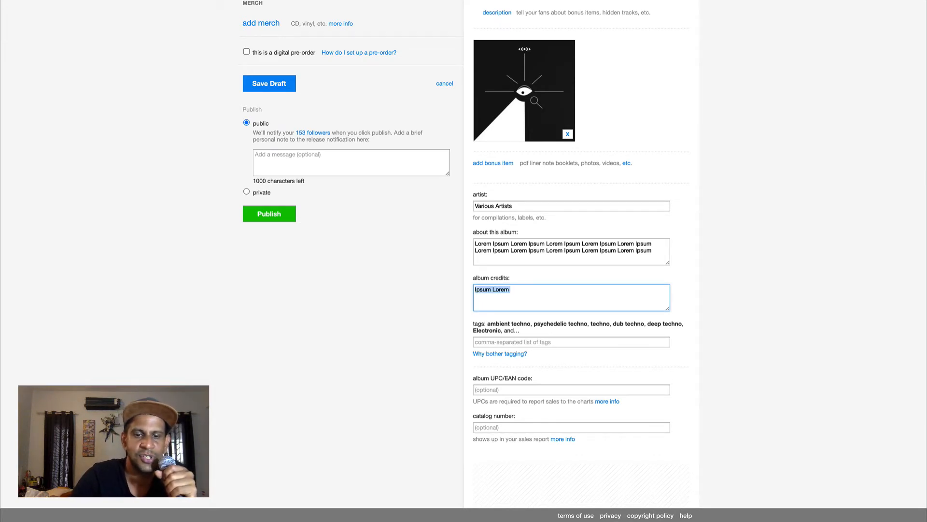
pyautogui.press('super+c')
pyautogui.press('super+v')
pyautogui.press('super+v')
pyautogui.press('super+v')
pyautogui.press('super+v')
pyautogui.press('super+v')
pyautogui.press('super+v')
pyautogui.press('super+v')
pyautogui.press('super+v')
pyautogui.press('super+v')
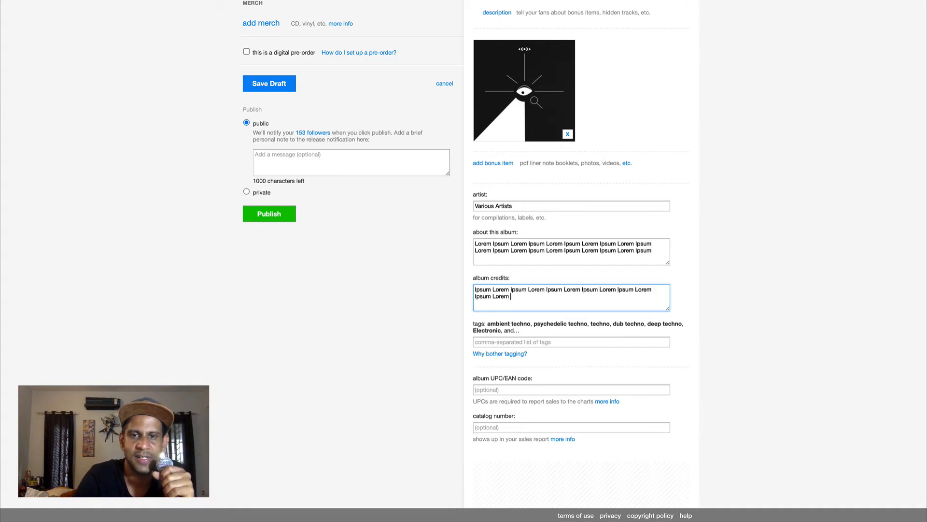
pyautogui.press('super+v')
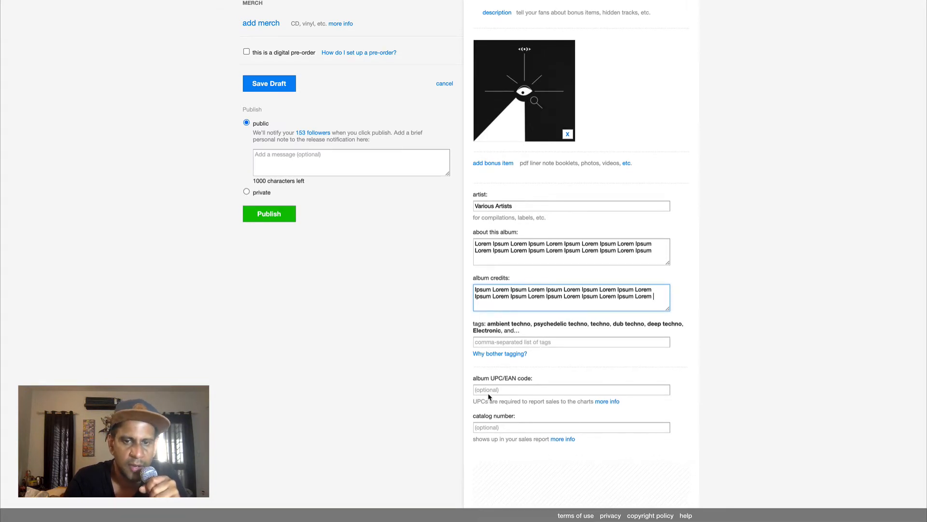
# Enter OM00 as the album's catalog number
pyautogui.click(519, 389)
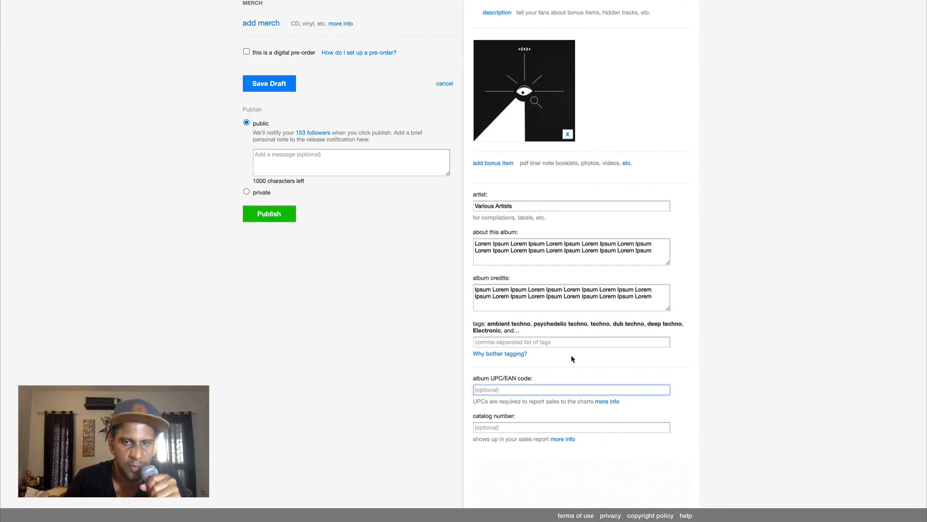
pyautogui.click(505, 428)
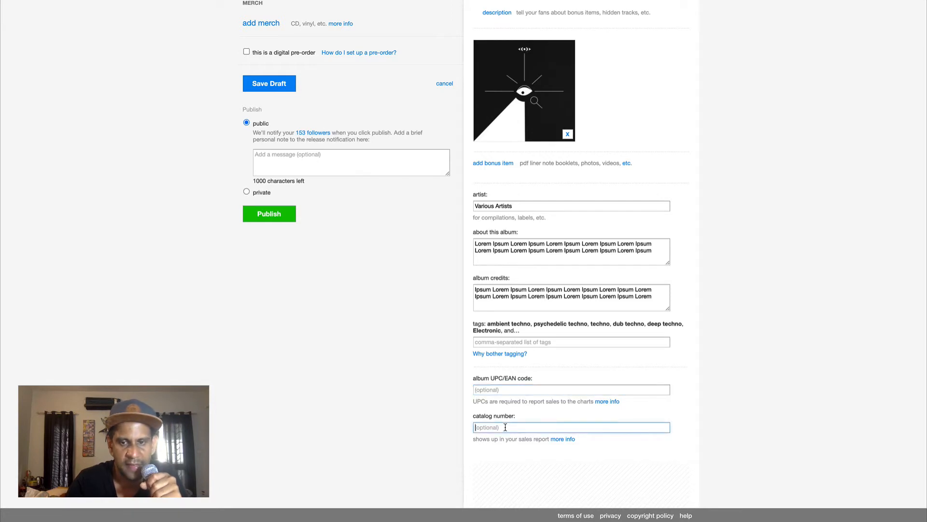
pyautogui.write('O')
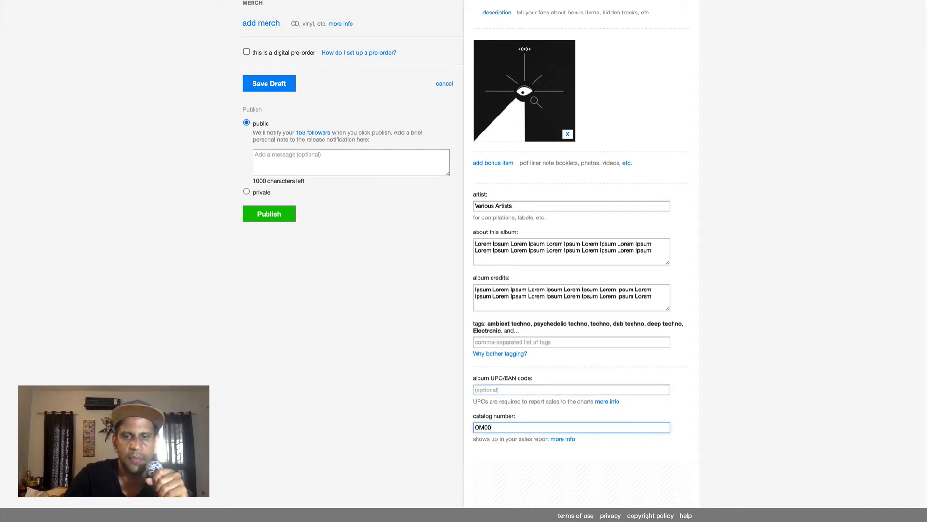
pyautogui.write('M00')
# Add a first track to the album by uploading an audio file from the file browser
pyautogui.scroll(4, 285, 327)
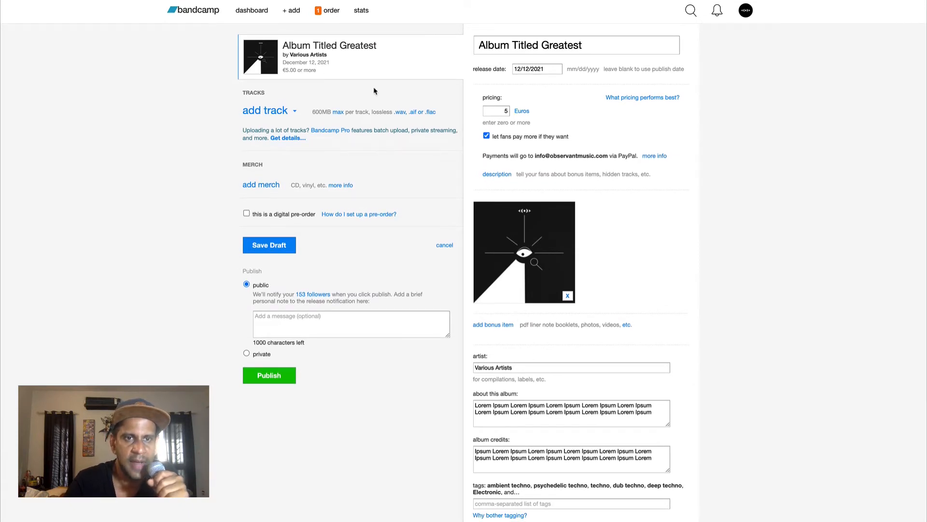
pyautogui.click(281, 112)
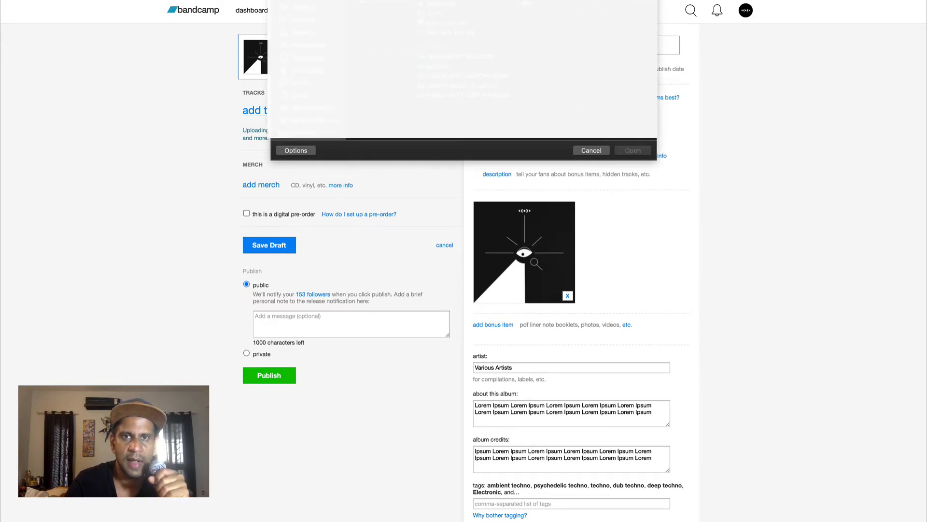
pyautogui.click(392, 64)
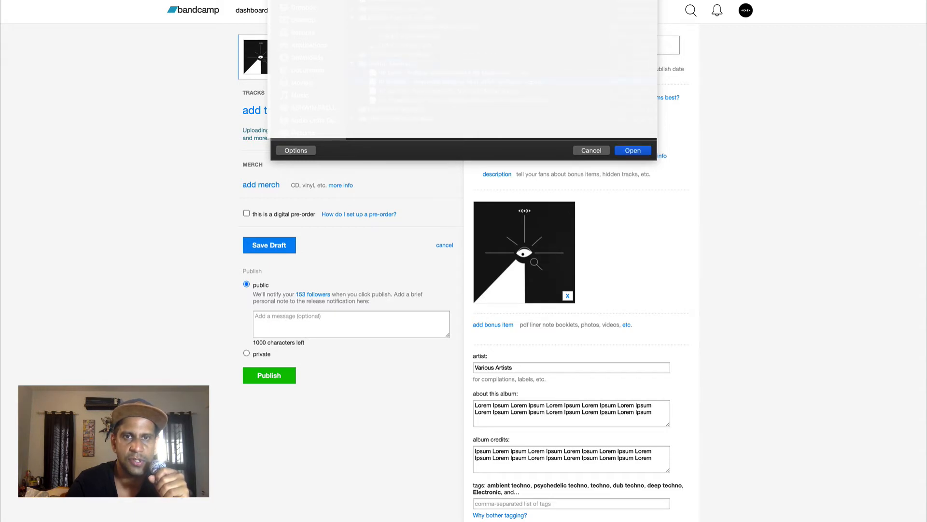
pyautogui.click(633, 150)
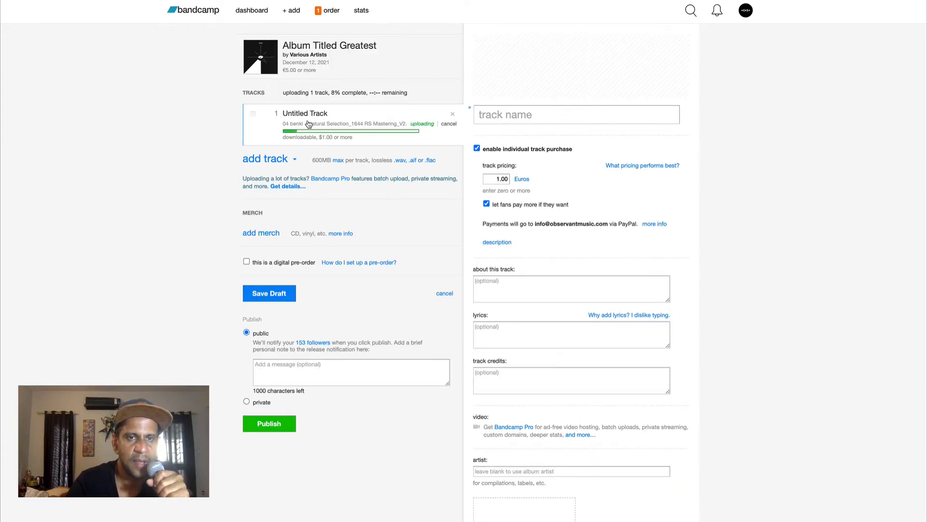
# Name the uploaded track Benki - Natural Selection
pyautogui.click(501, 111)
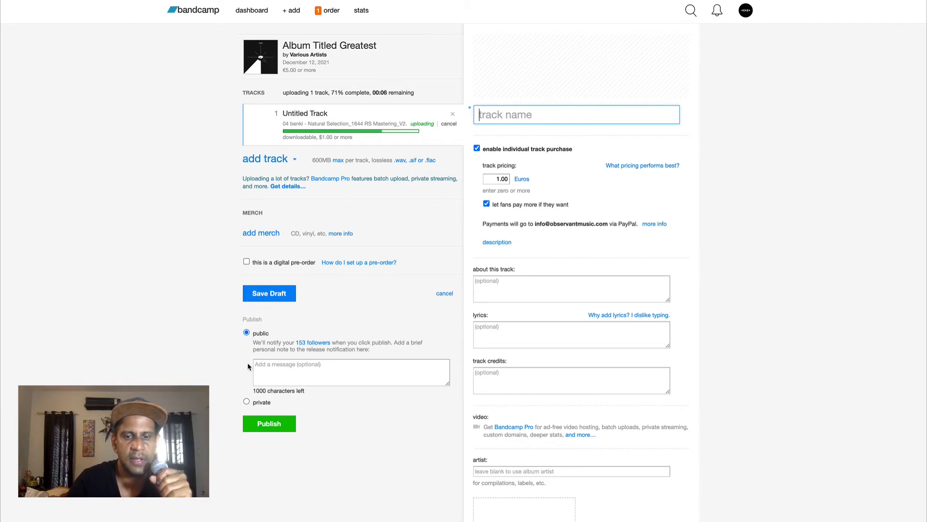
pyautogui.write('Benki ')
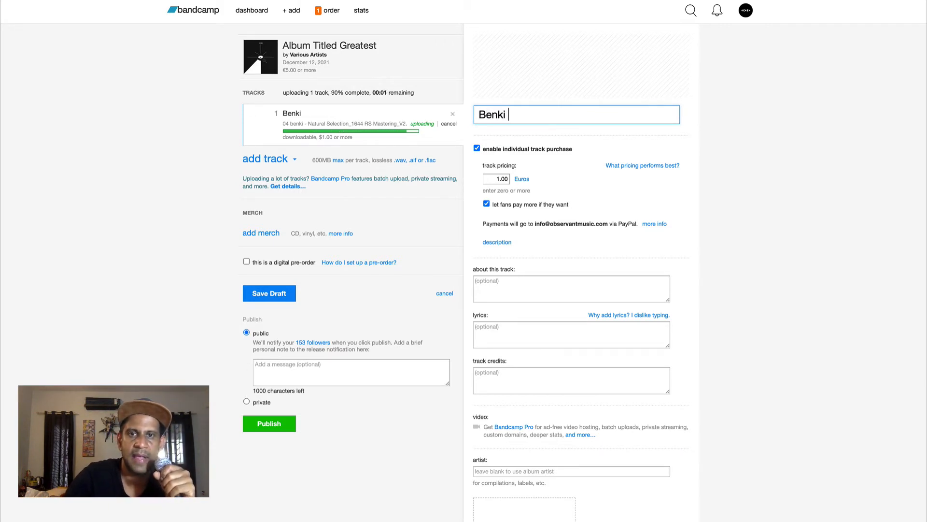
pyautogui.write('- Na')
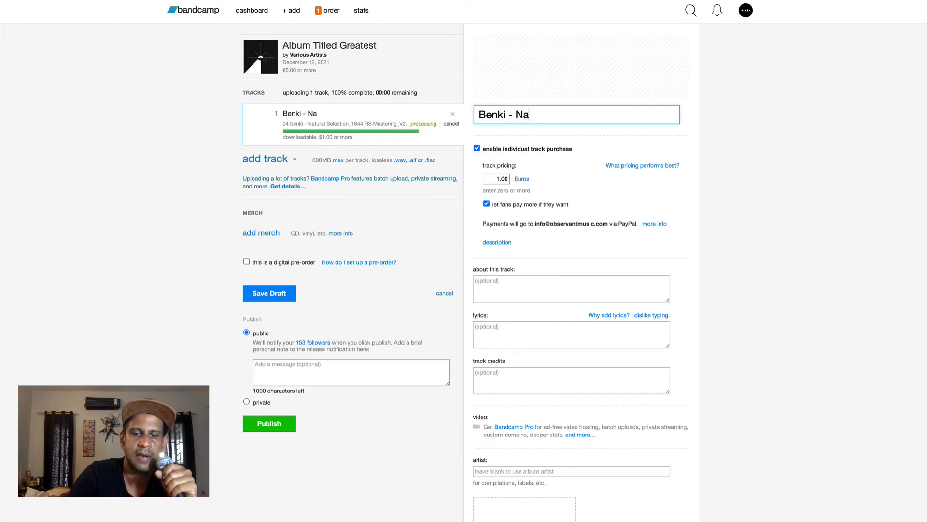
pyautogui.write('tural ')
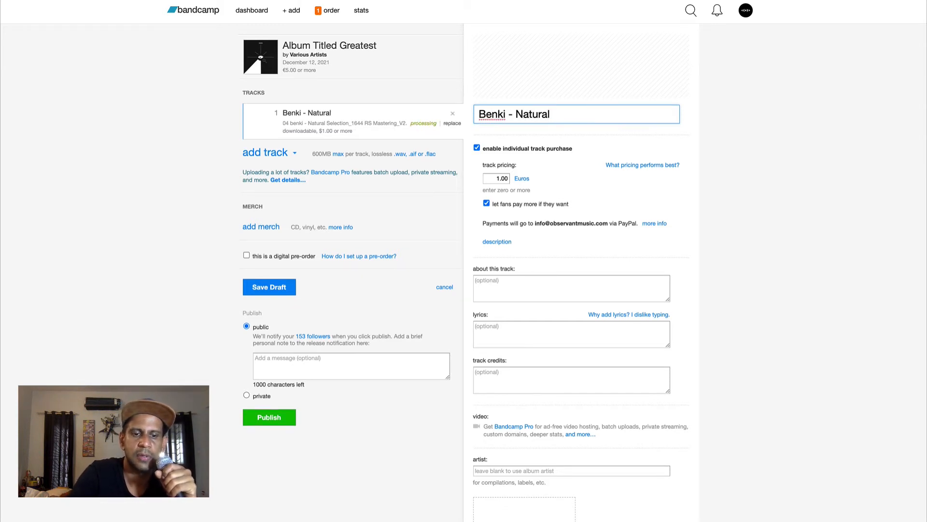
pyautogui.write('Selrction=')
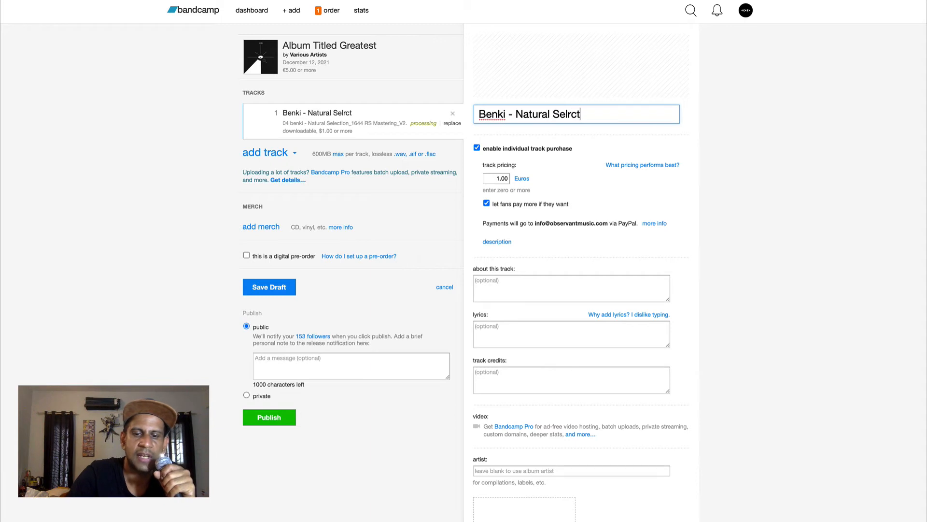
pyautogui.press('BackSpace')
pyautogui.press('BackSpace')
pyautogui.press('BackSpace')
pyautogui.press('BackSpace')
pyautogui.press('BackSpace')
pyautogui.press('BackSpace')
pyautogui.press('BackSpace')
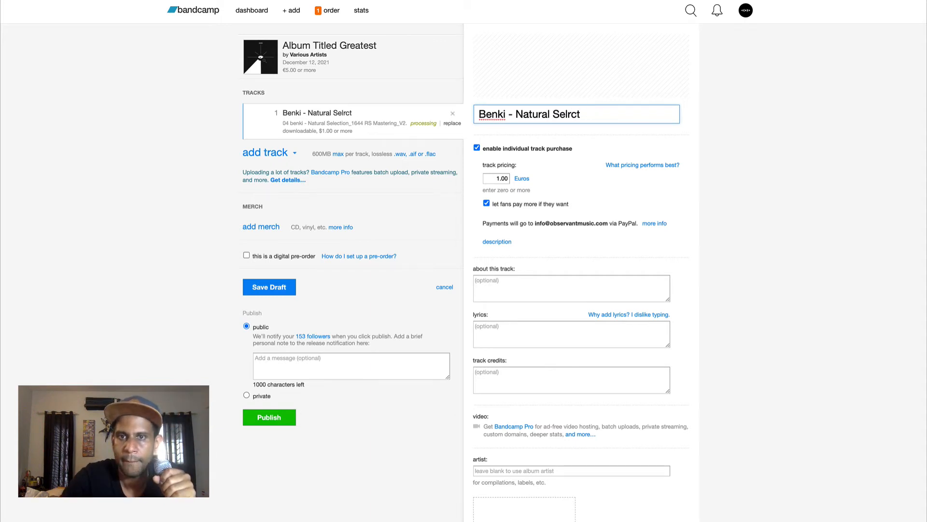
pyautogui.write('e')
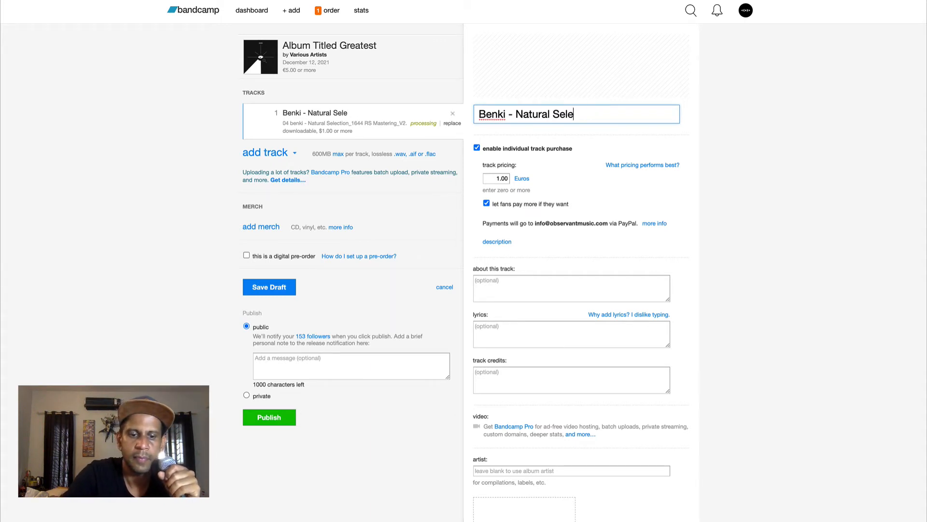
pyautogui.write('ction')
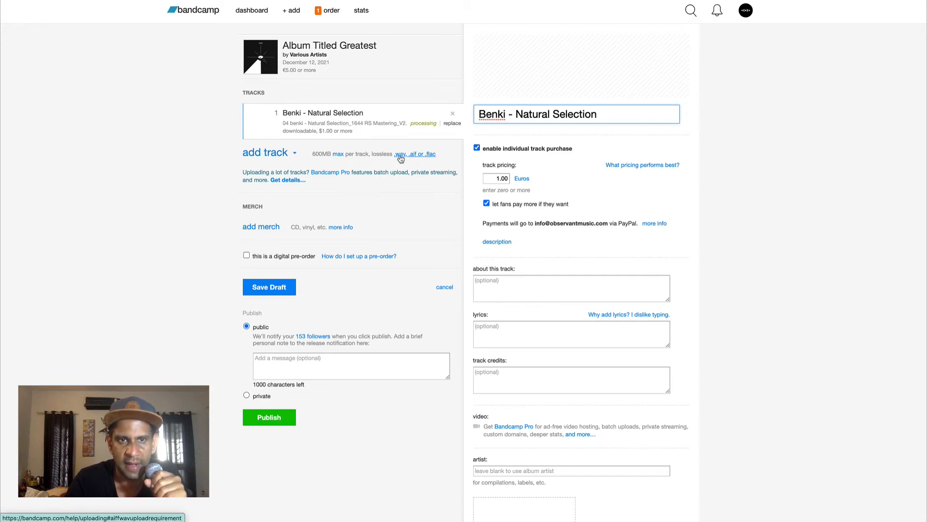
# Add the Jay Pei audio file as a second track and name it Jay Pei - Sequence Error
pyautogui.click(265, 152)
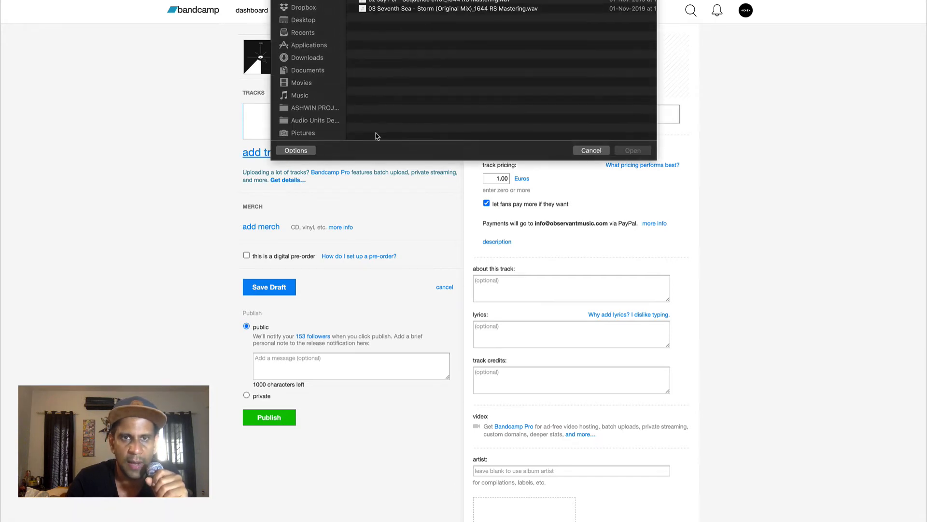
pyautogui.doubleClick(407, 2)
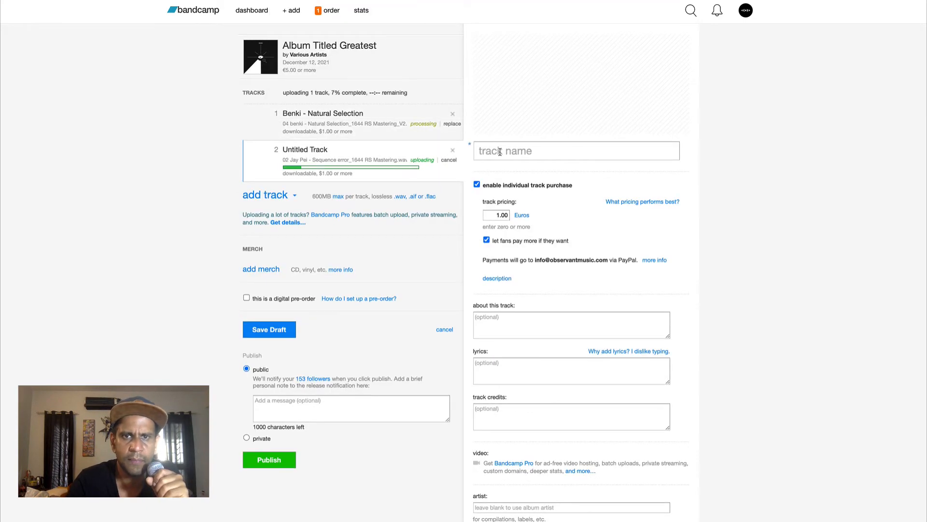
pyautogui.click(499, 151)
pyautogui.write('Jay ')
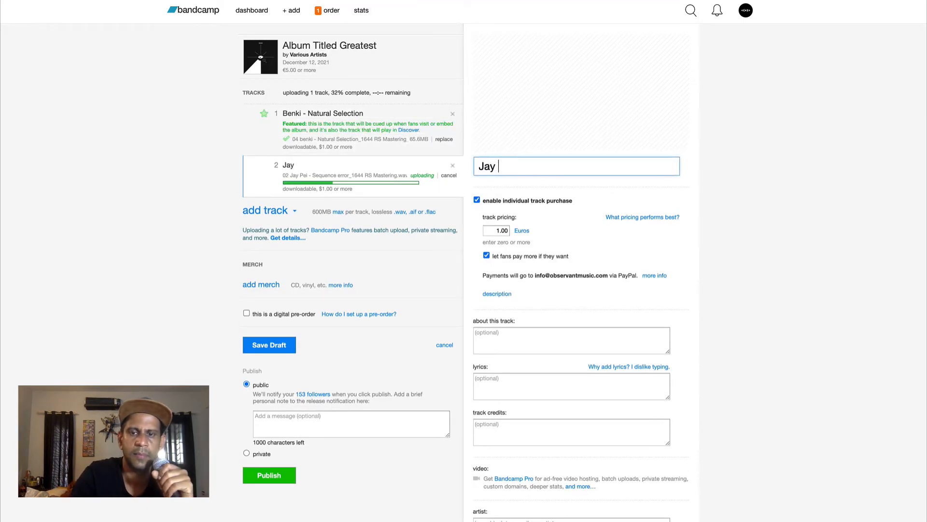
pyautogui.write('Pei - ')
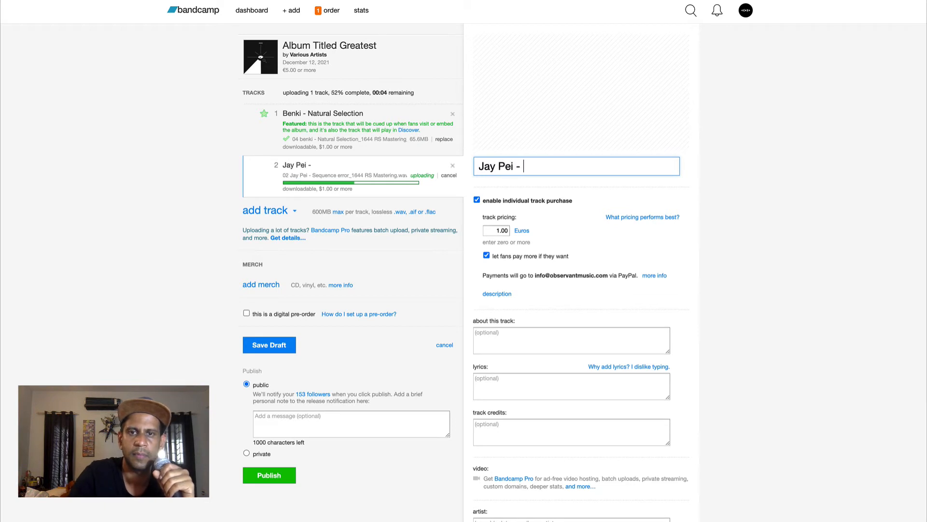
pyautogui.write('Sequ')
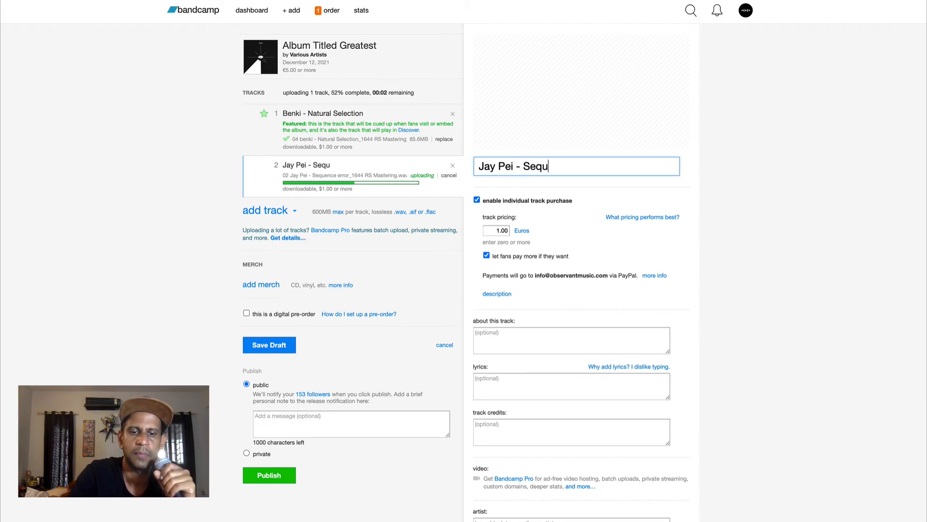
pyautogui.write('ence E')
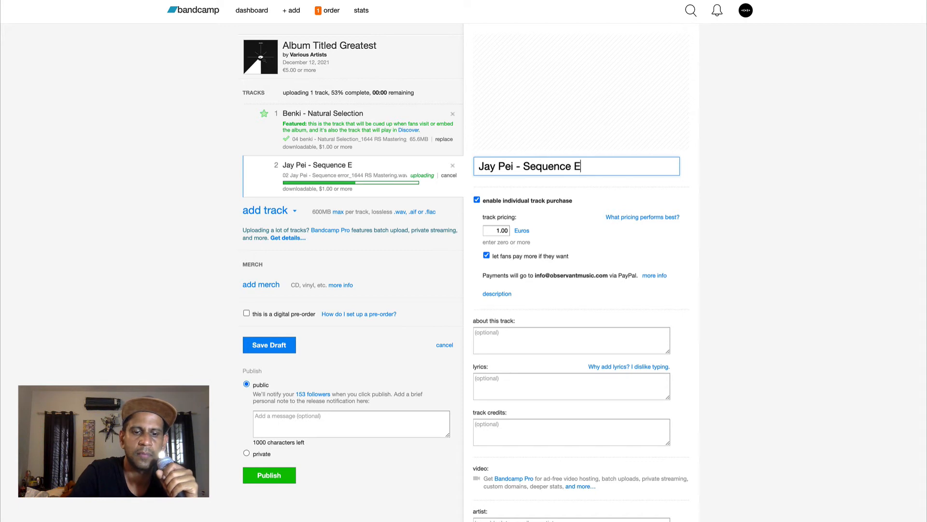
pyautogui.write('rror')
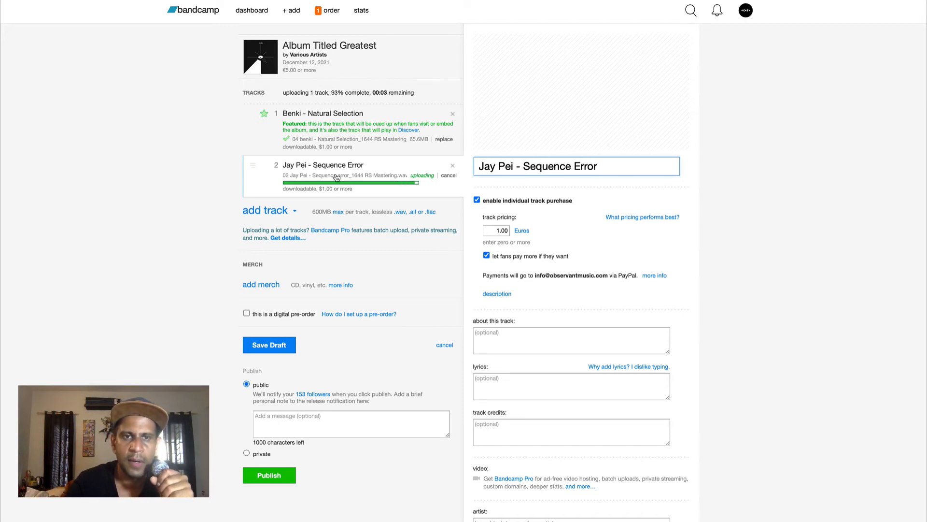
# Open the album settings and set the album price to 2 Euros
pyautogui.click(349, 69)
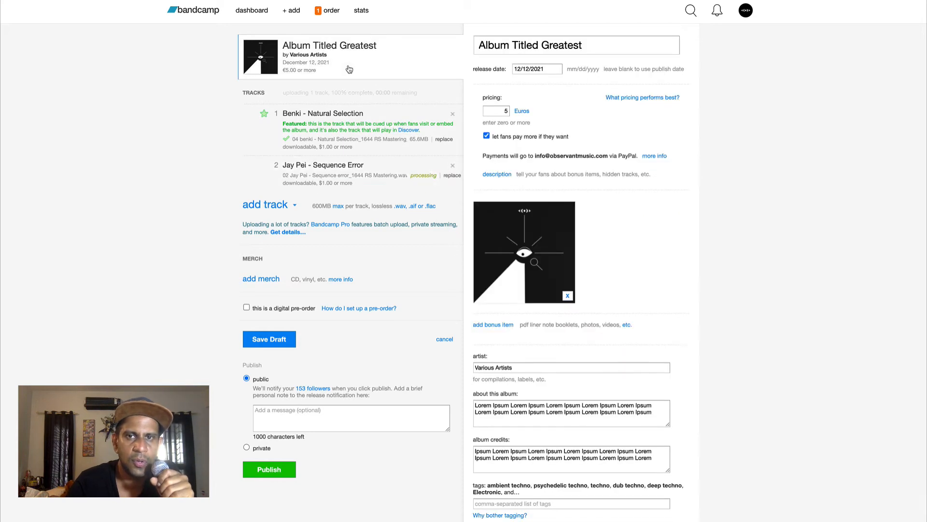
pyautogui.click(499, 113)
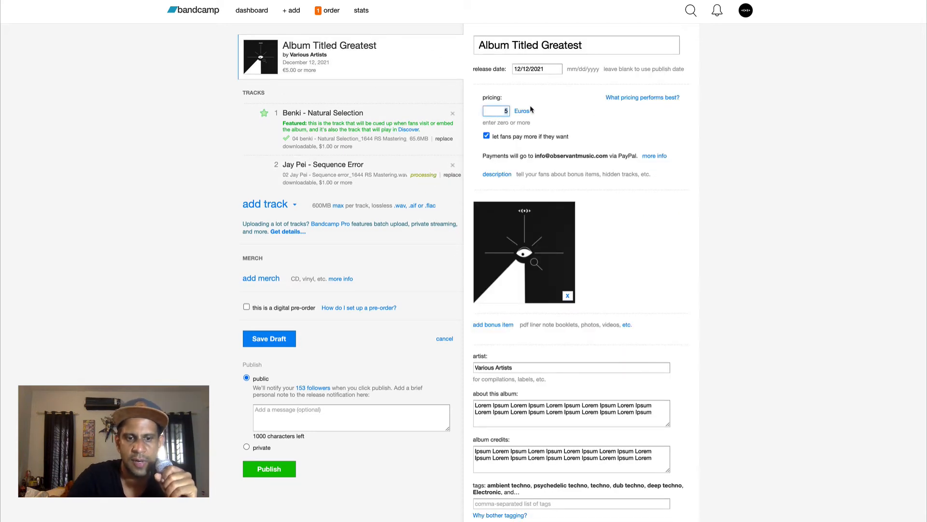
pyautogui.press('BackSpace')
pyautogui.write('2')
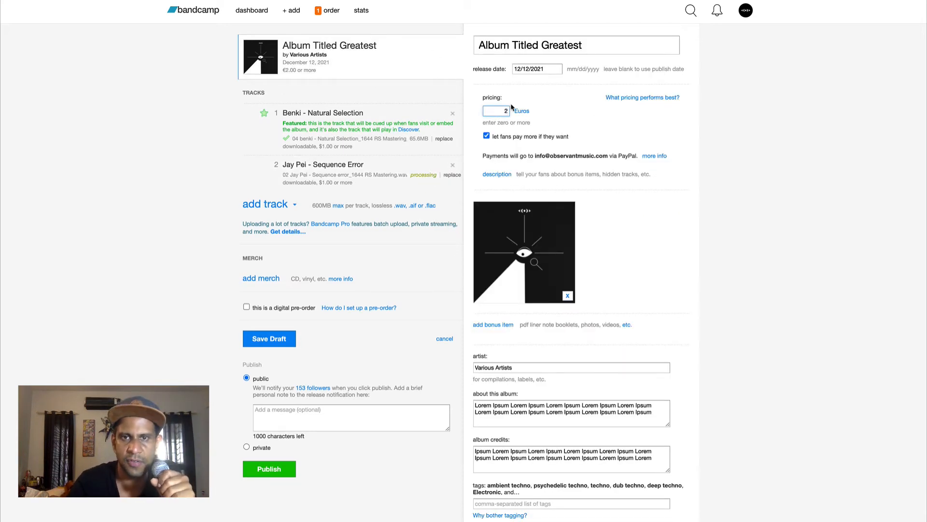
# Open the Benki - Natural Selection track settings and describe it as "Benki has made an amazing modular synth jam for us"
pyautogui.click(376, 118)
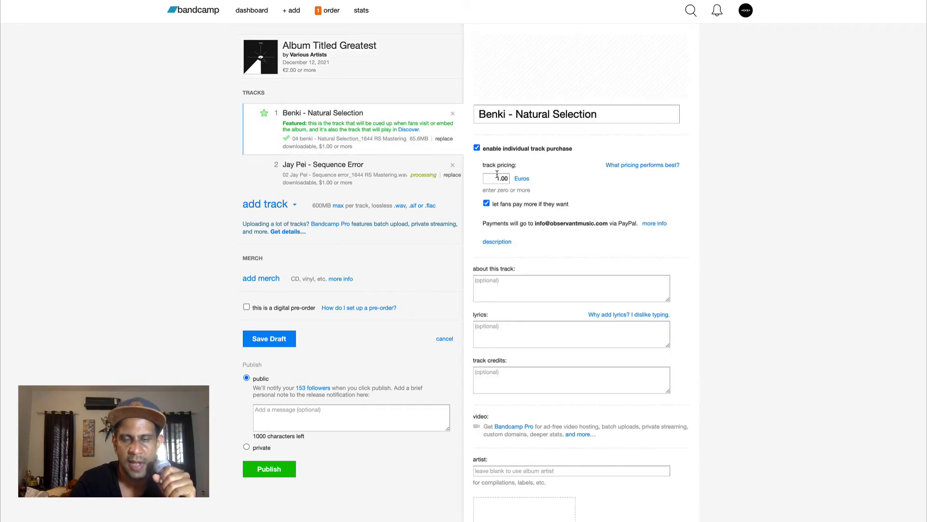
pyautogui.click(495, 178)
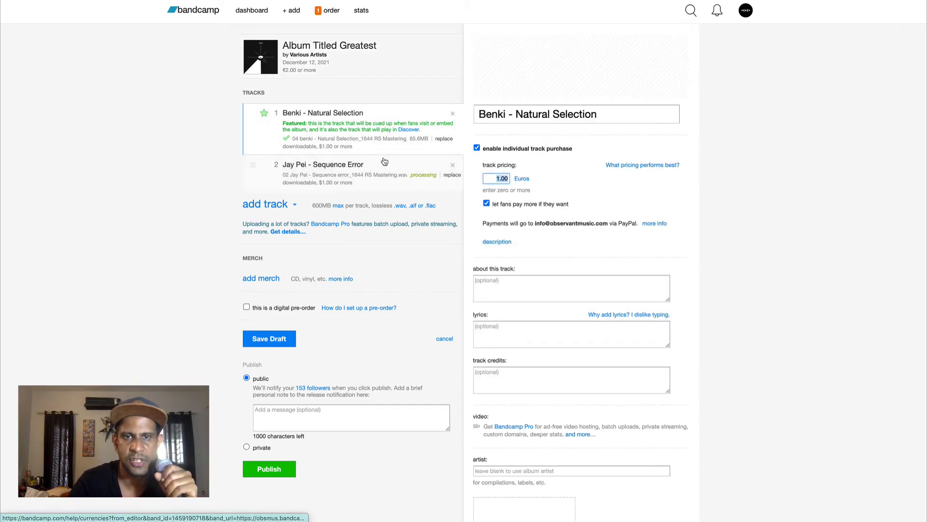
pyautogui.click(380, 175)
pyautogui.click(401, 152)
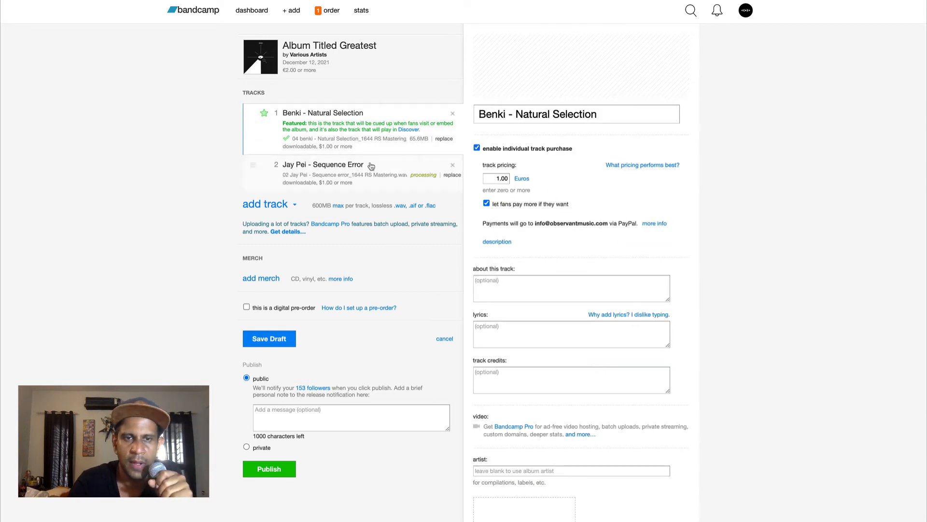
pyautogui.click(537, 292)
pyautogui.write('Benki has')
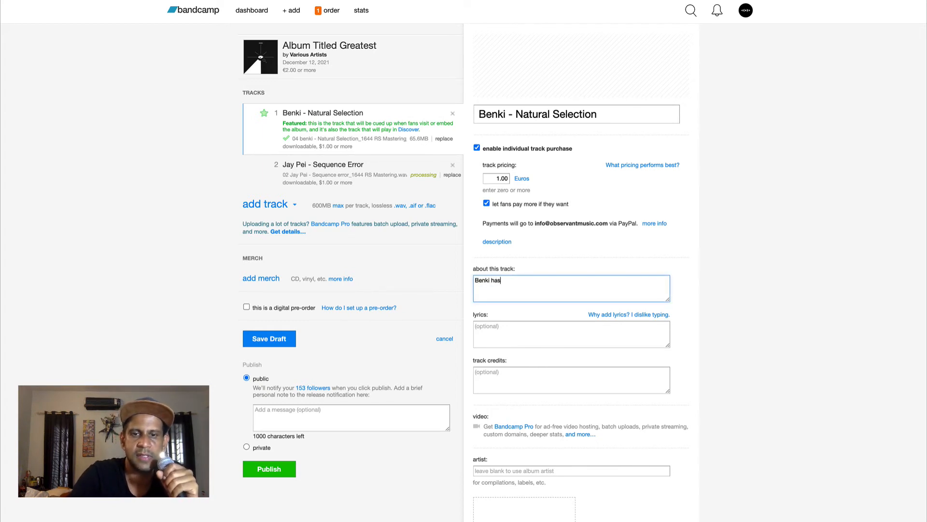
pyautogui.write(' made an')
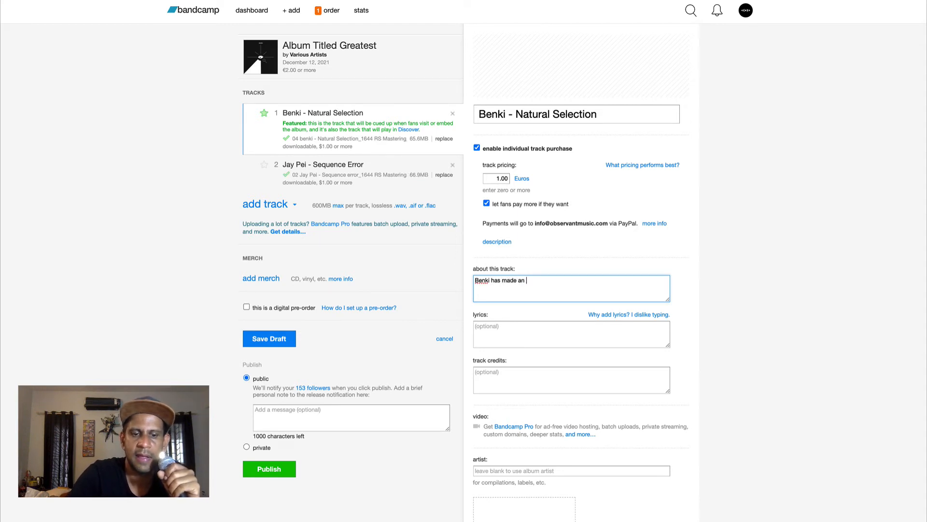
pyautogui.write(' amazing modular synth jam for us')
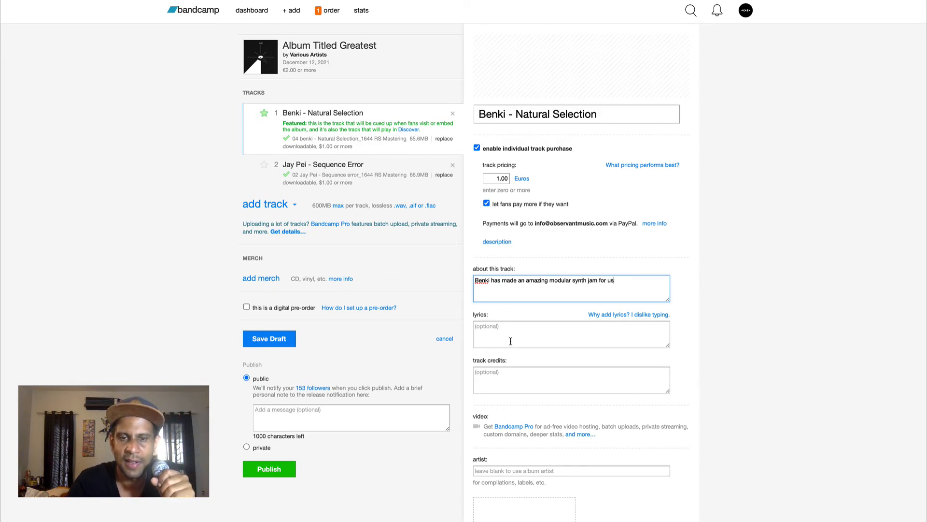
# Look through the remaining track fields: lyrics, credits, artist, track art, tags, license, ISRC and release date
pyautogui.scroll(-2, 510, 340)
pyautogui.click(525, 229)
pyautogui.scroll(-4, 525, 230)
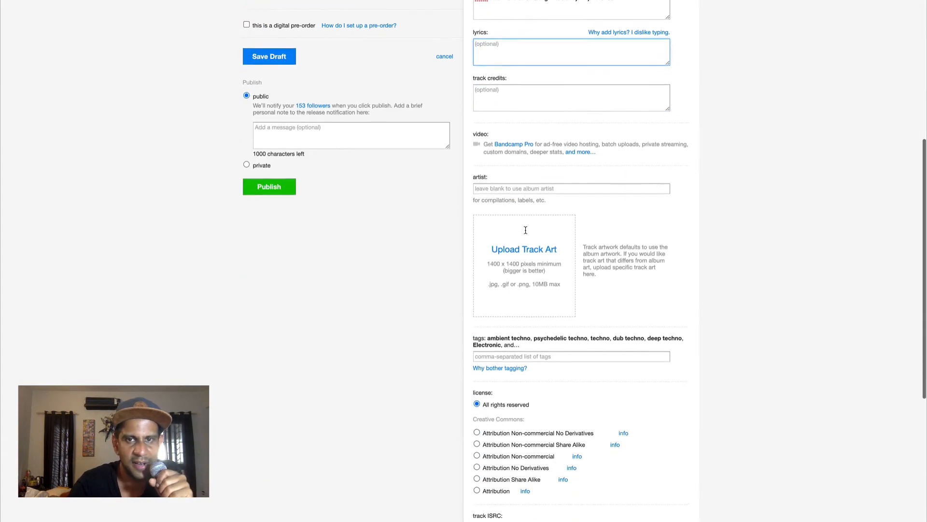
pyautogui.click(518, 89)
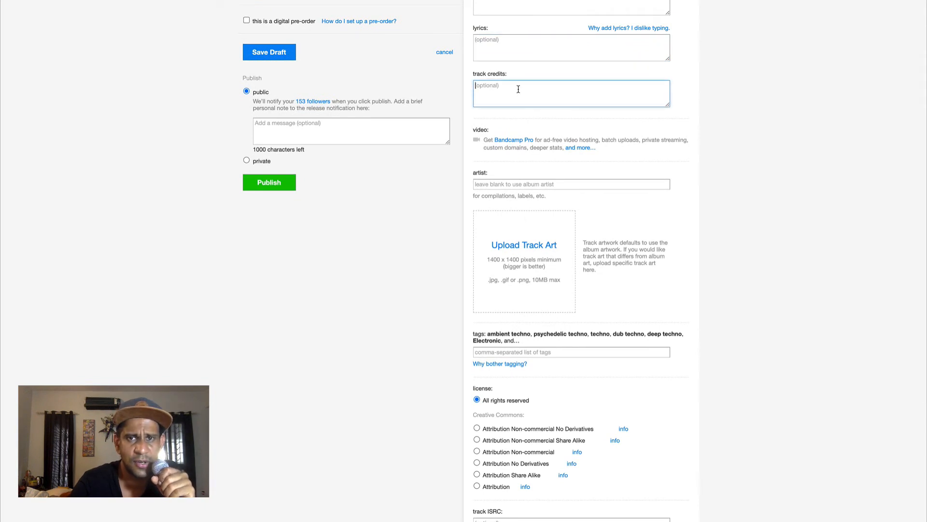
pyautogui.scroll(-1, 518, 89)
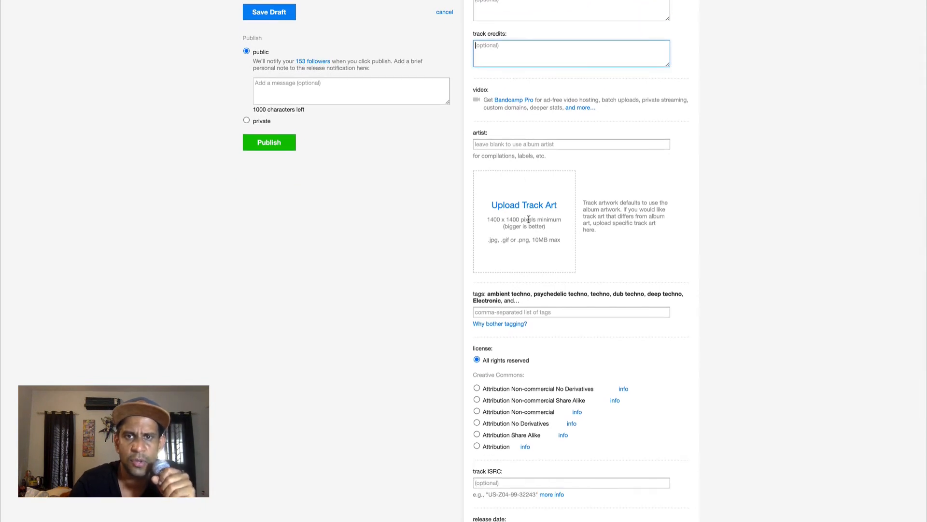
pyautogui.scroll(-1, 547, 213)
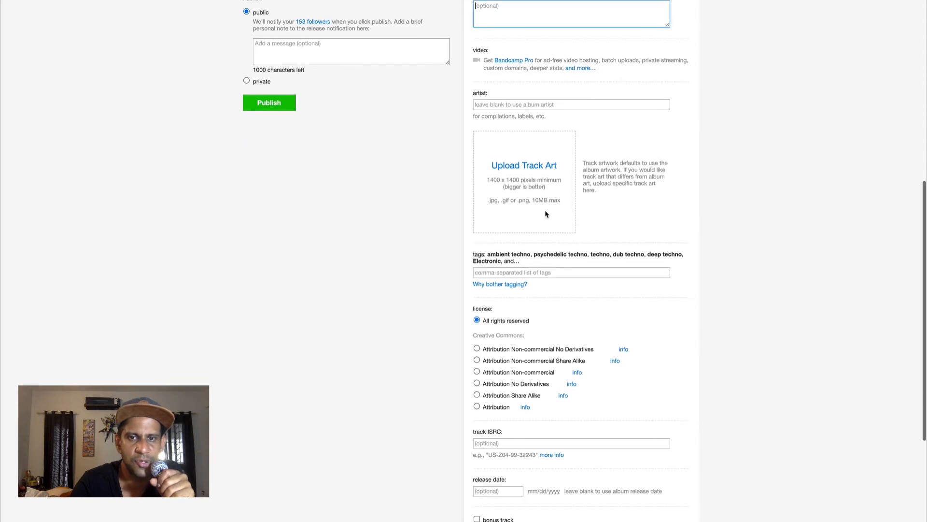
pyautogui.scroll(-2, 546, 214)
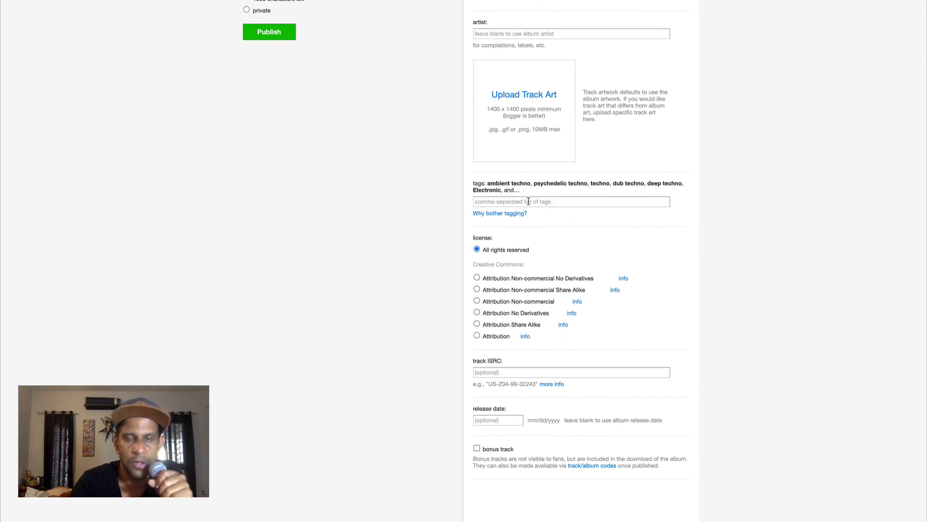
pyautogui.scroll(-2, 582, 239)
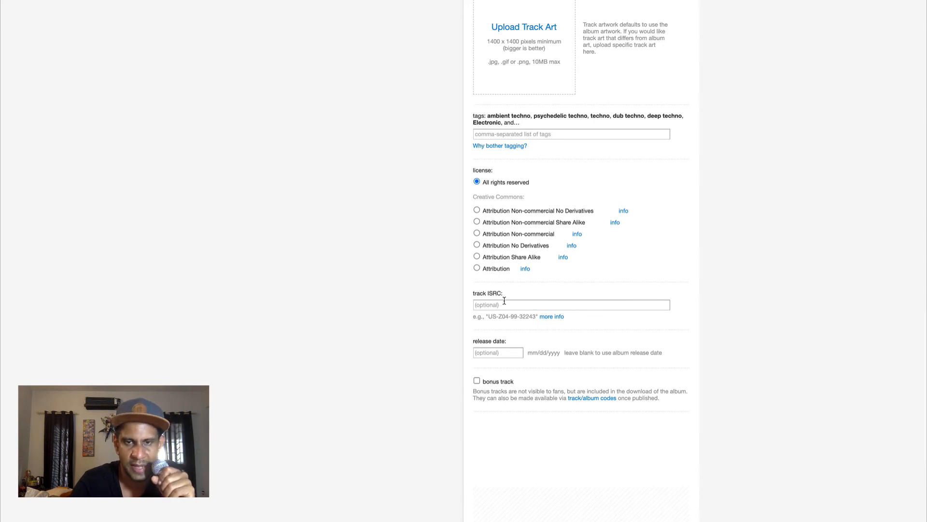
pyautogui.scroll(-1, 504, 300)
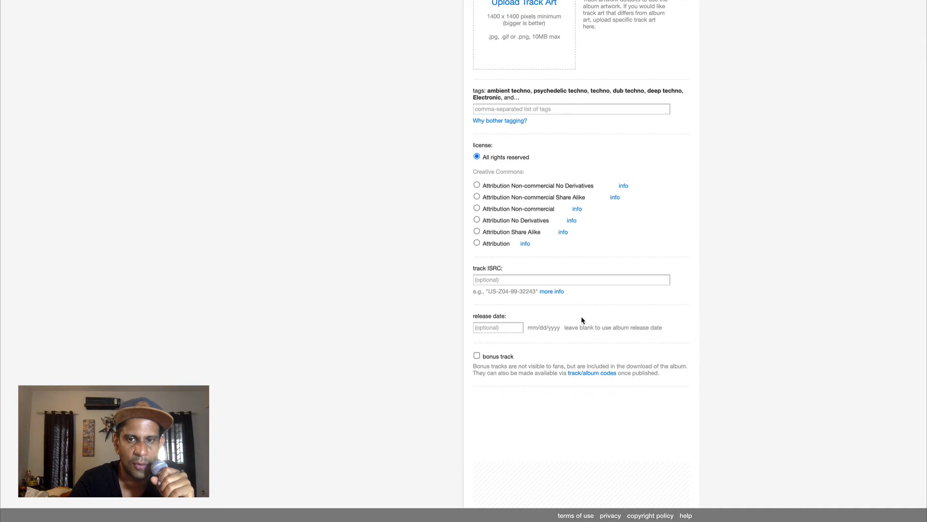
pyautogui.scroll(10, 581, 318)
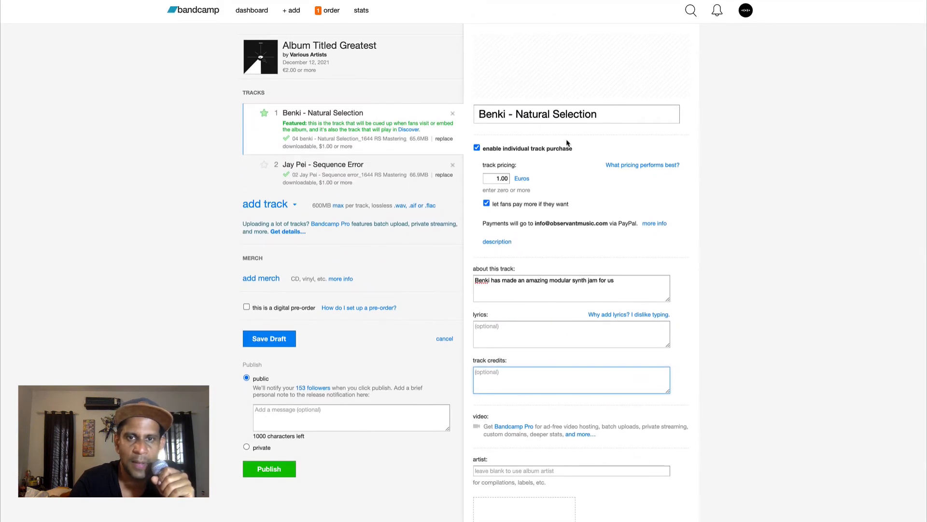
# Open the Jay Pei - Sequence Error track settings
pyautogui.click(377, 179)
pyautogui.scroll(-1, 368, 222)
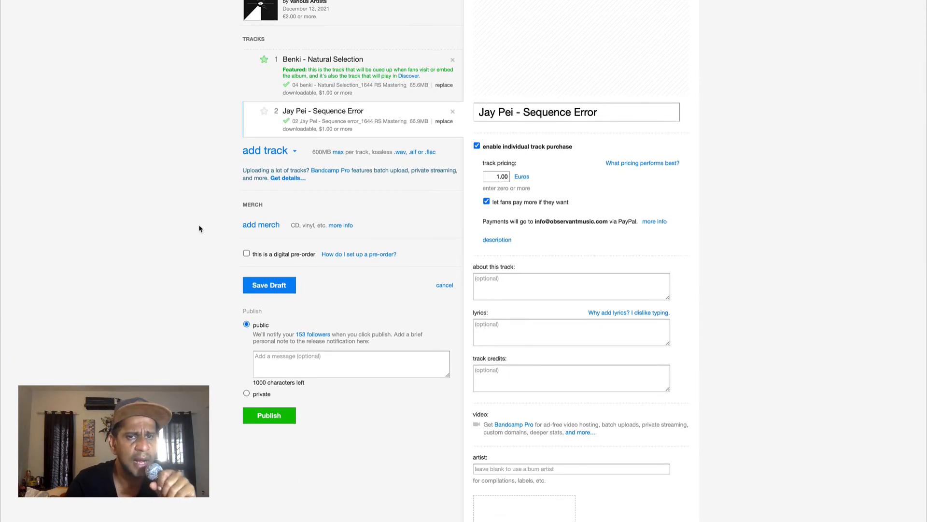
# Open the merch item picker for the album and close it without adding any merch
pyautogui.click(265, 225)
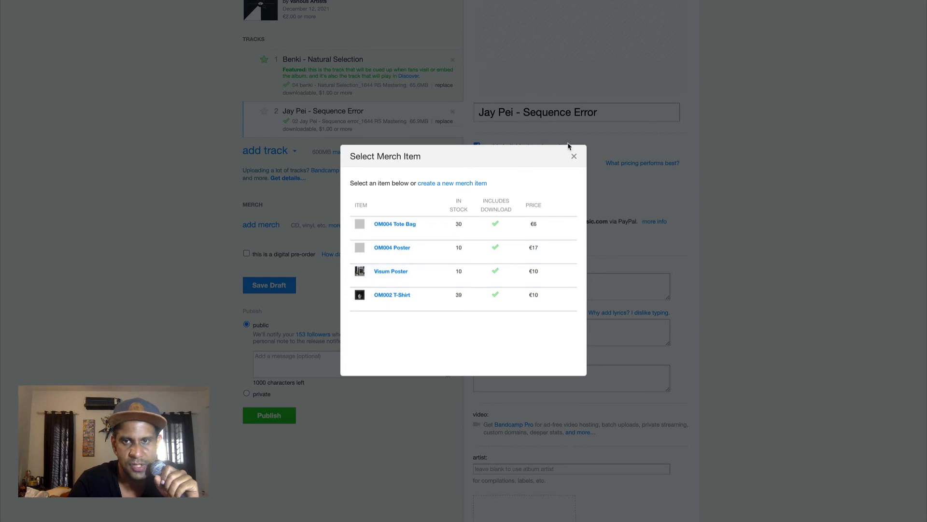
pyautogui.click(574, 156)
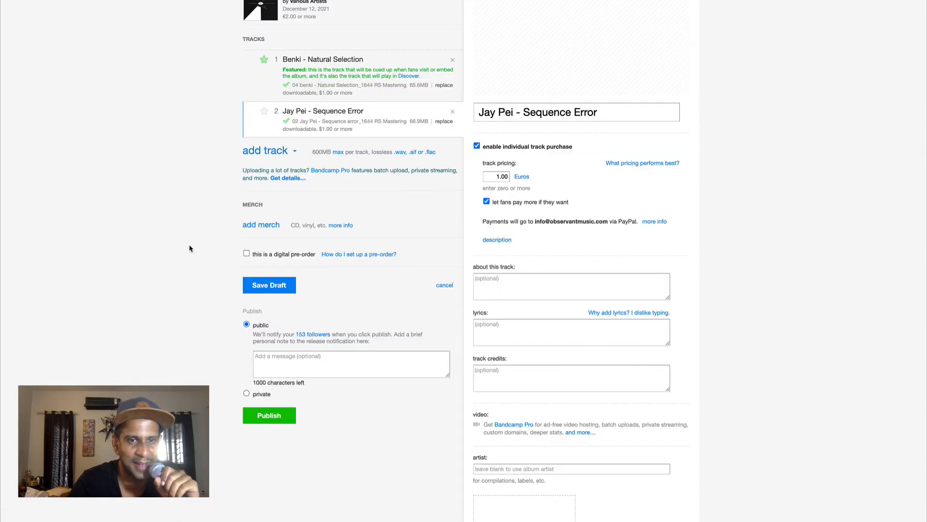
pyautogui.scroll(-1, 202, 159)
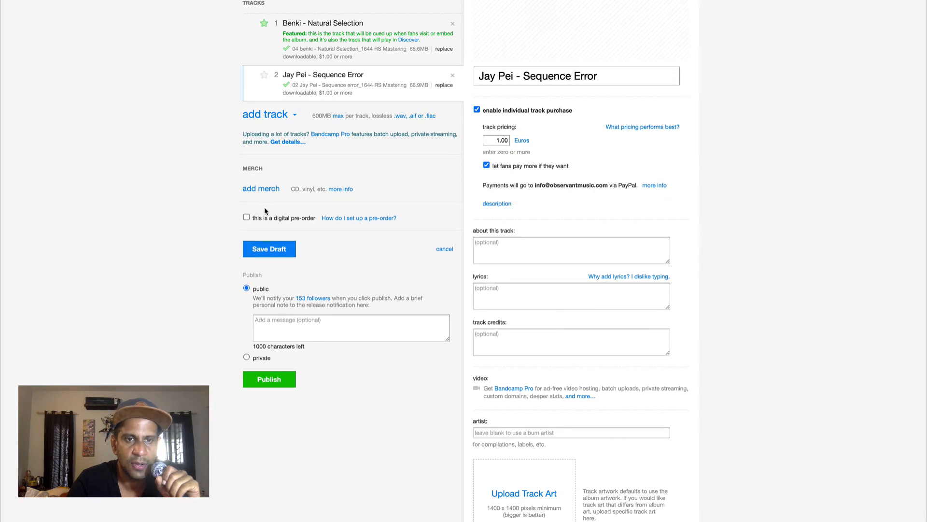
pyautogui.scroll(2, 256, 232)
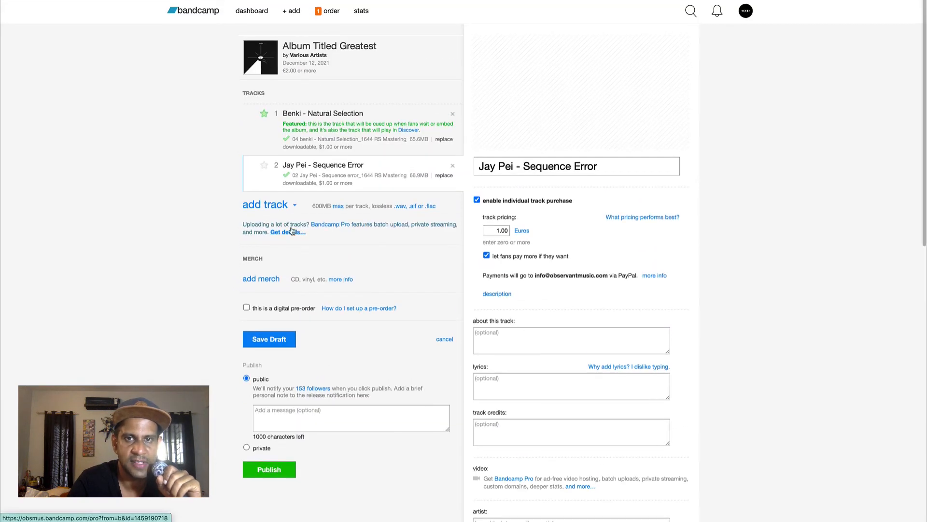
pyautogui.scroll(-5, 290, 232)
pyautogui.scroll(4, 285, 234)
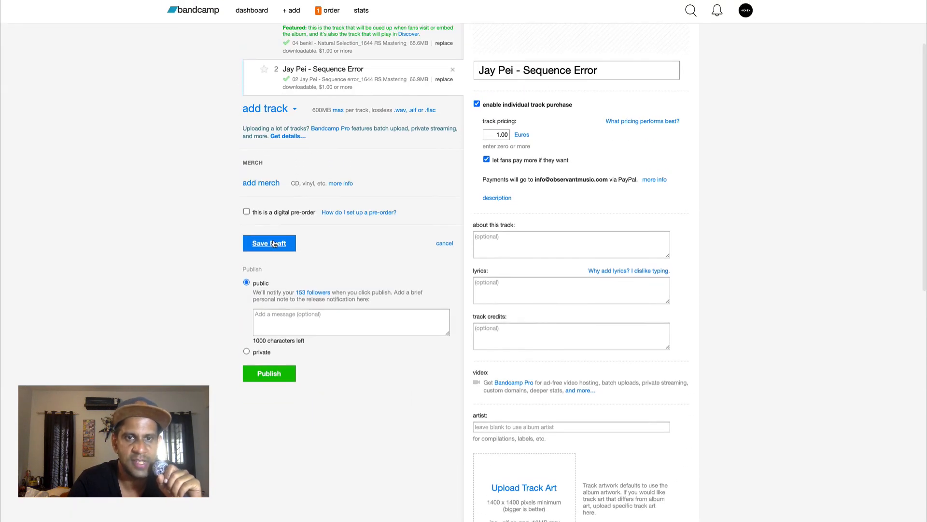
# Save the album as a draft and open the draft page
pyautogui.click(273, 243)
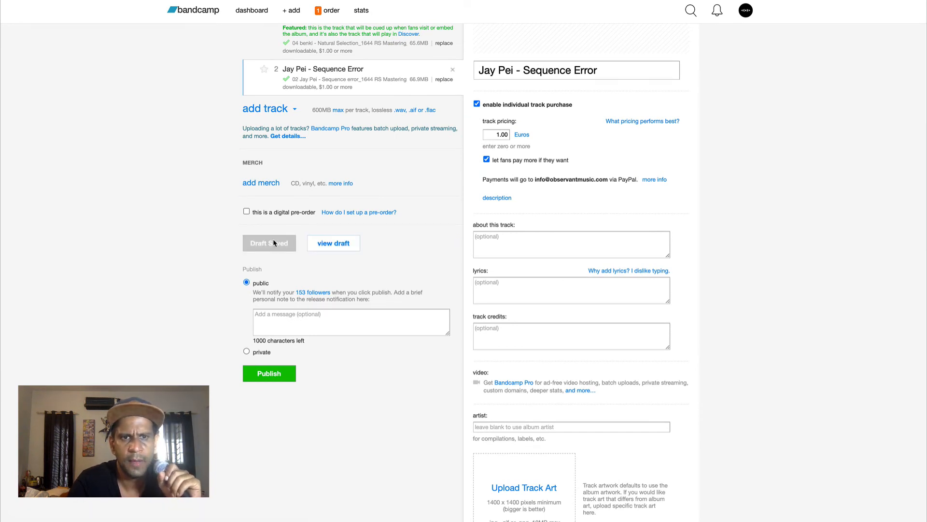
pyautogui.click(329, 243)
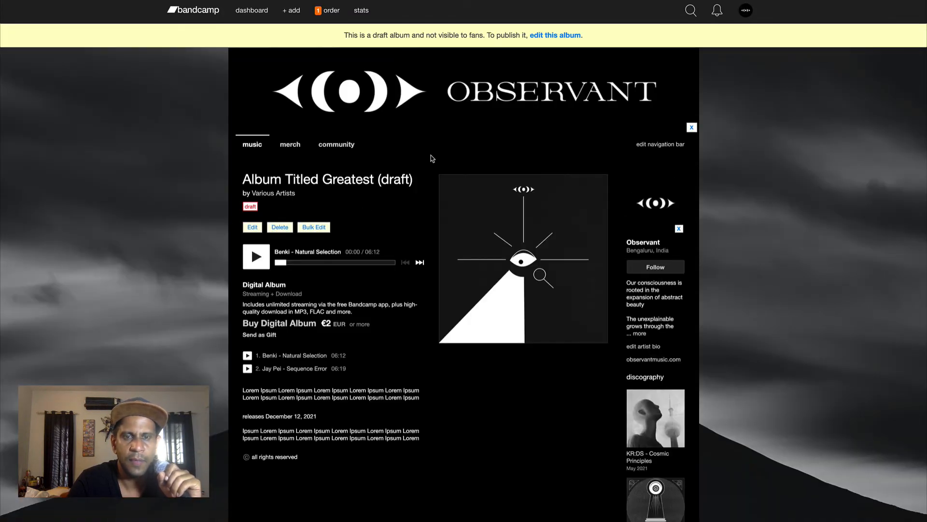
# Review the draft album page and reopen the album for editing
pyautogui.scroll(-3, 339, 346)
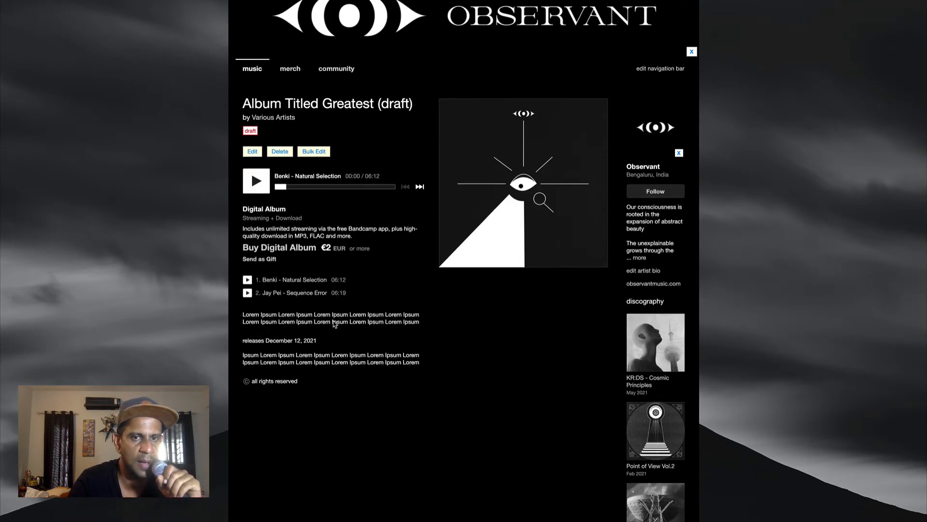
pyautogui.scroll(-2, 348, 348)
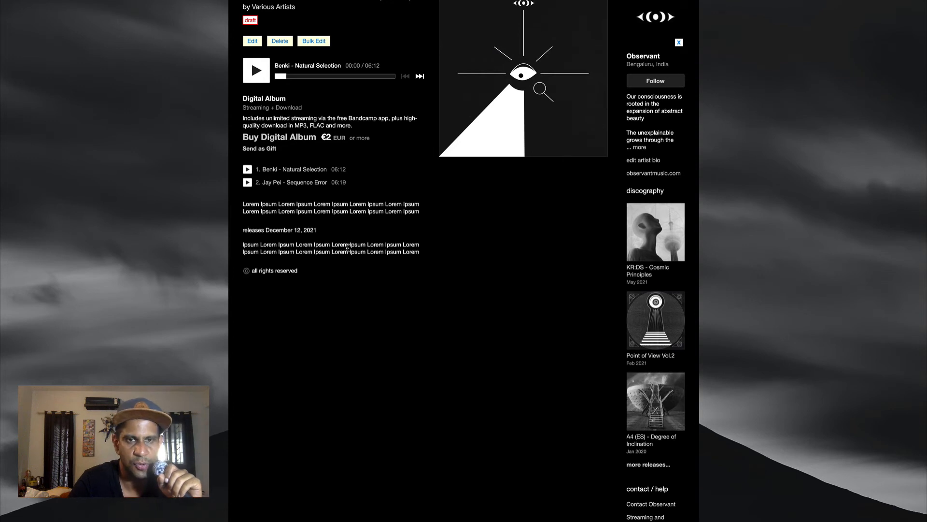
pyautogui.scroll(4, 348, 265)
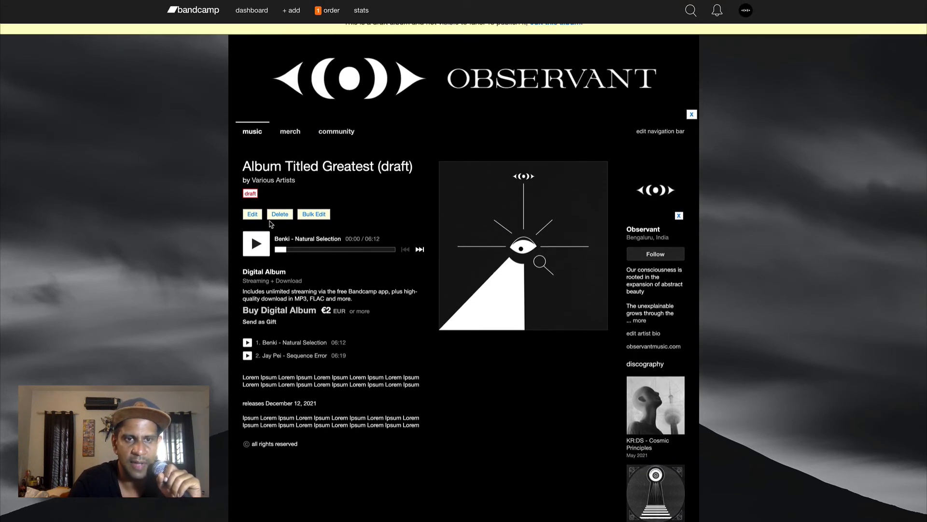
pyautogui.click(254, 215)
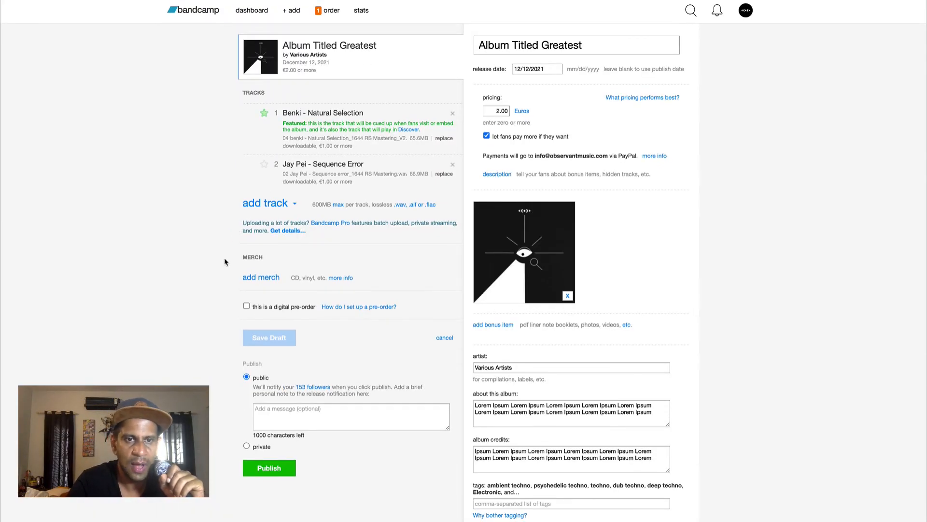
# Make the release a digital pre-order and give the Benki track to fans when they pre-order
pyautogui.click(247, 305)
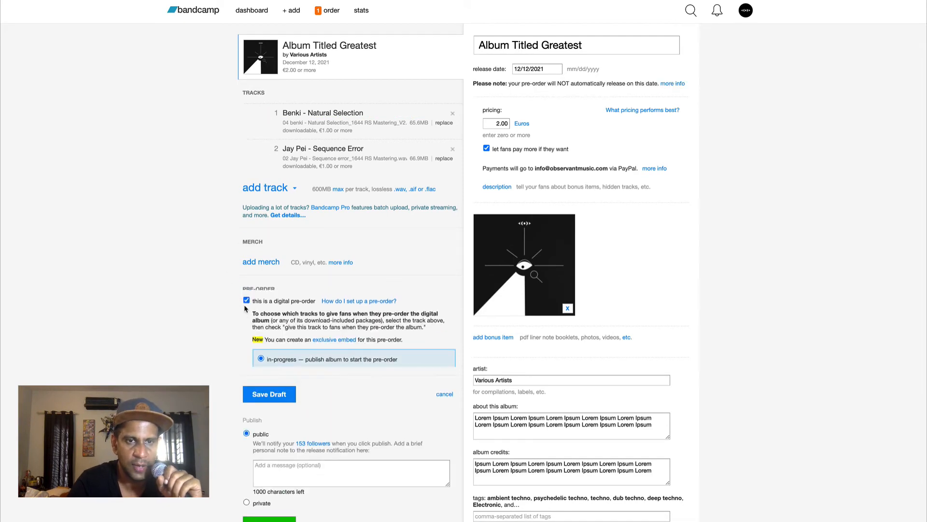
pyautogui.scroll(-3, 217, 352)
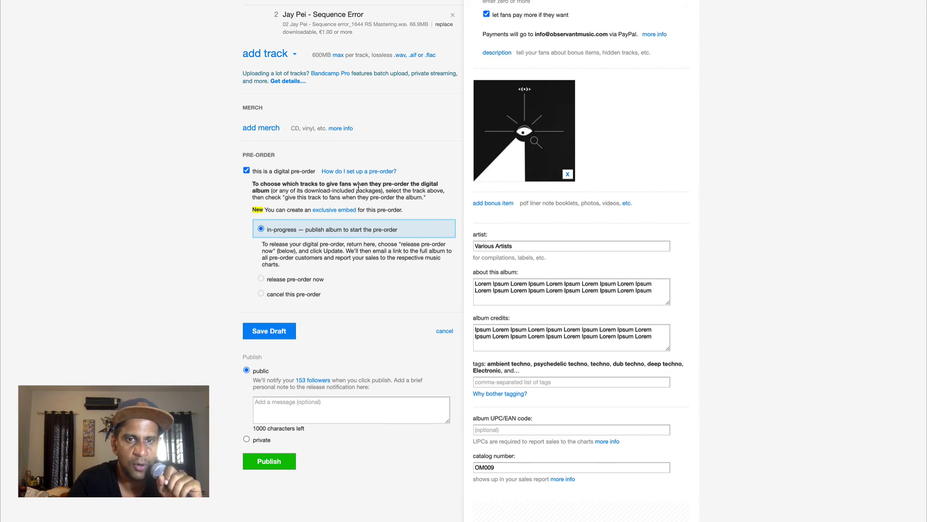
pyautogui.scroll(5, 382, 232)
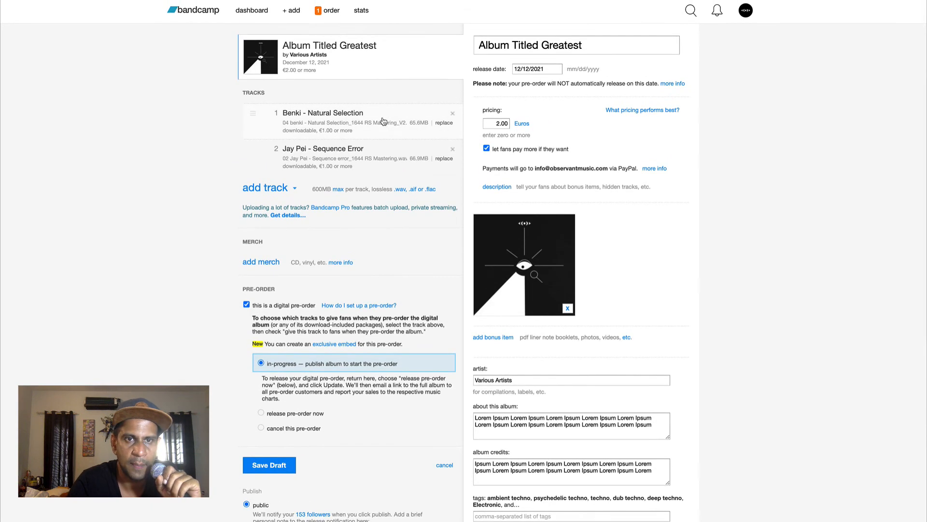
pyautogui.click(381, 121)
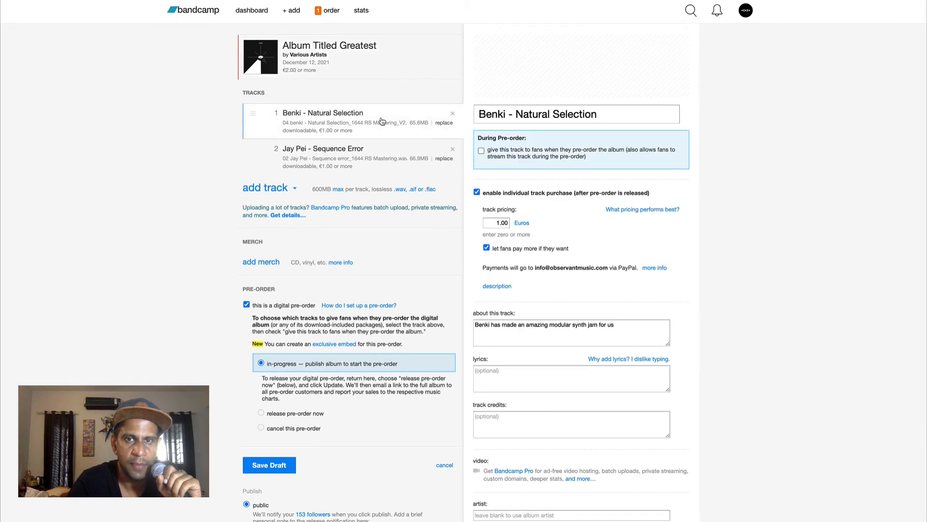
pyautogui.click(482, 151)
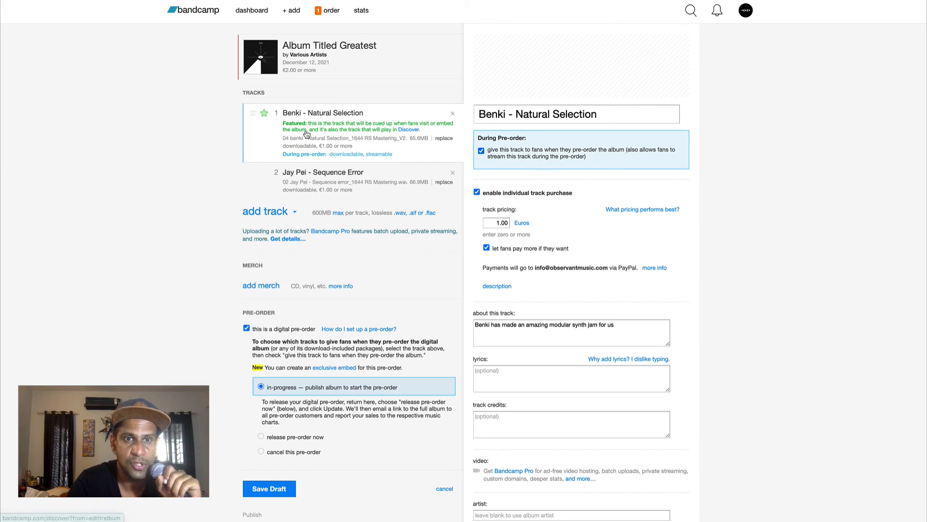
# Try to save the pre-order draft
pyautogui.scroll(-3, 213, 273)
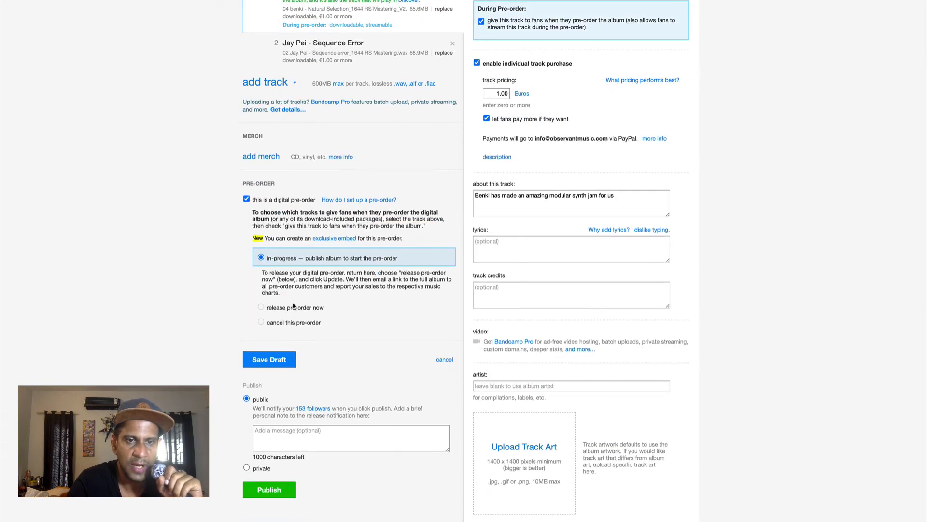
pyautogui.click(272, 362)
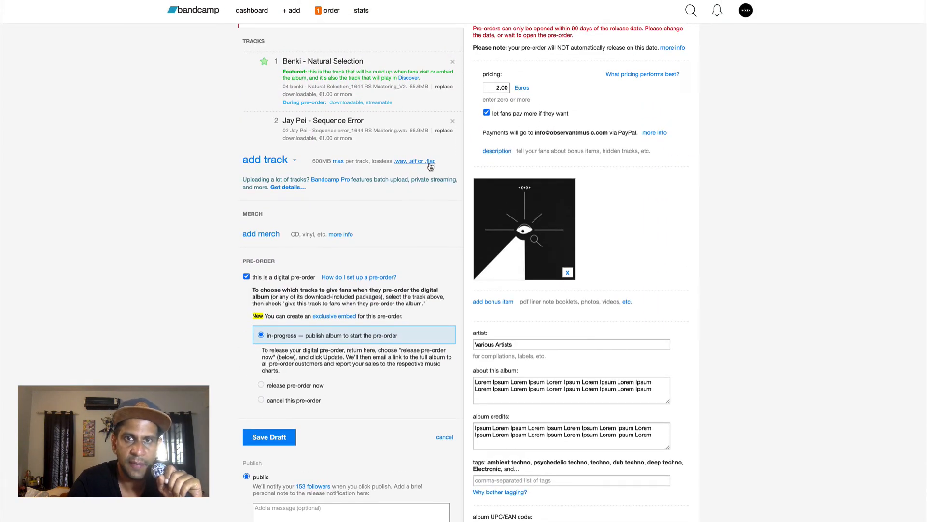
# Set the album's release date to 07/07/2021
pyautogui.scroll(1, 429, 167)
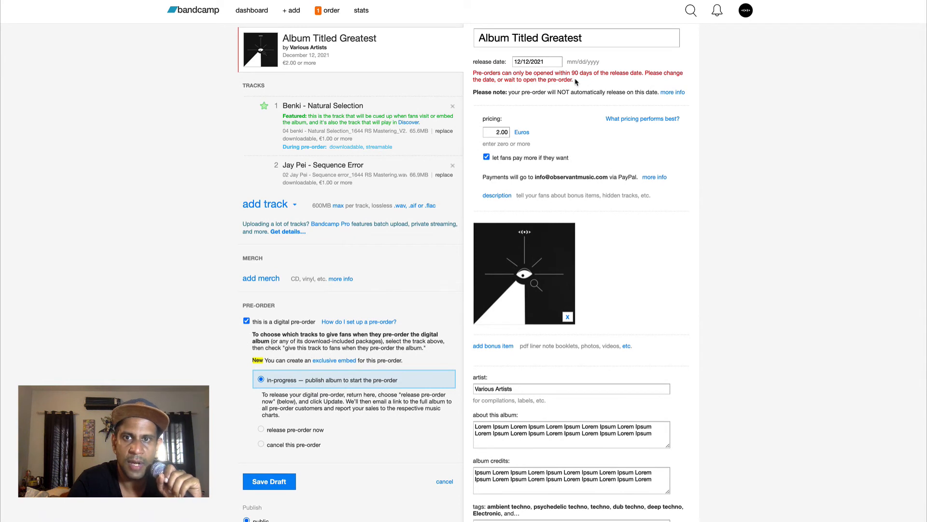
pyautogui.doubleClick(528, 62)
pyautogui.press('BackSpace')
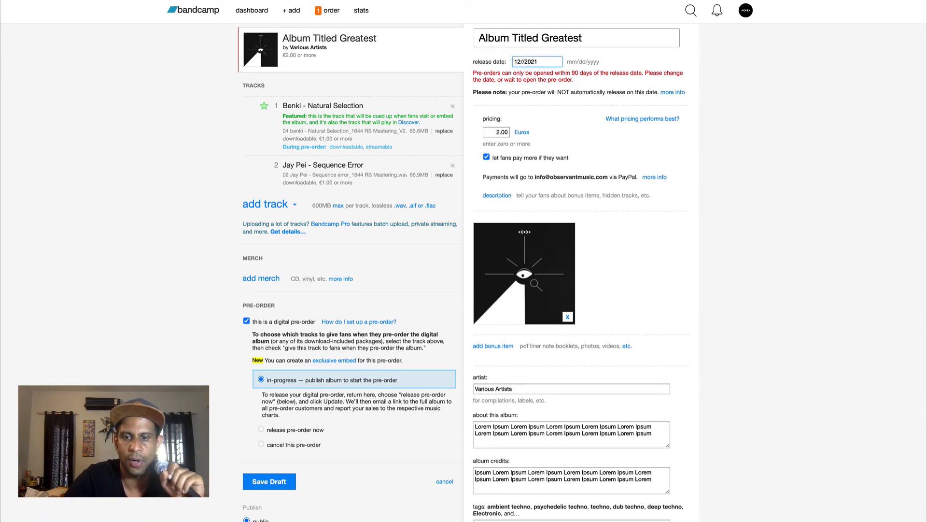
pyautogui.write('06')
pyautogui.press('BackSpace')
pyautogui.press('BackSpace')
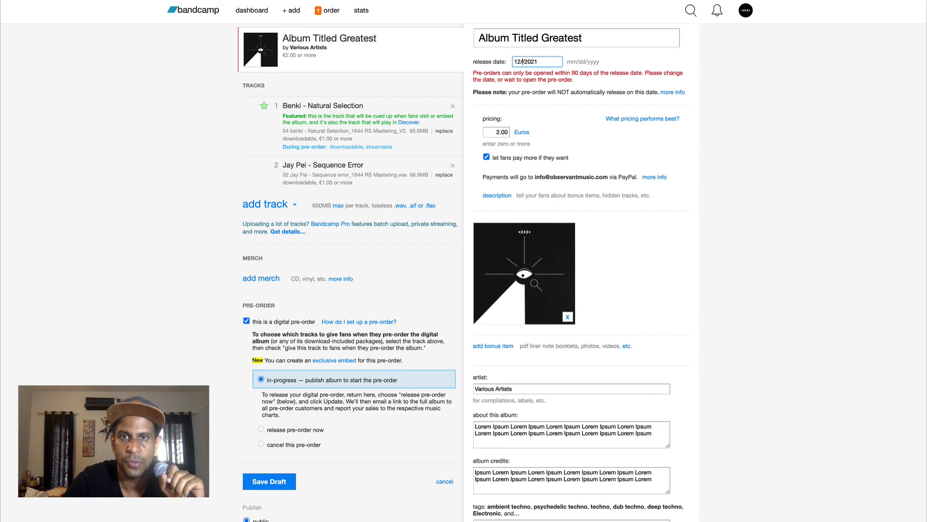
pyautogui.press('BackSpace')
pyautogui.press('BackSpace')
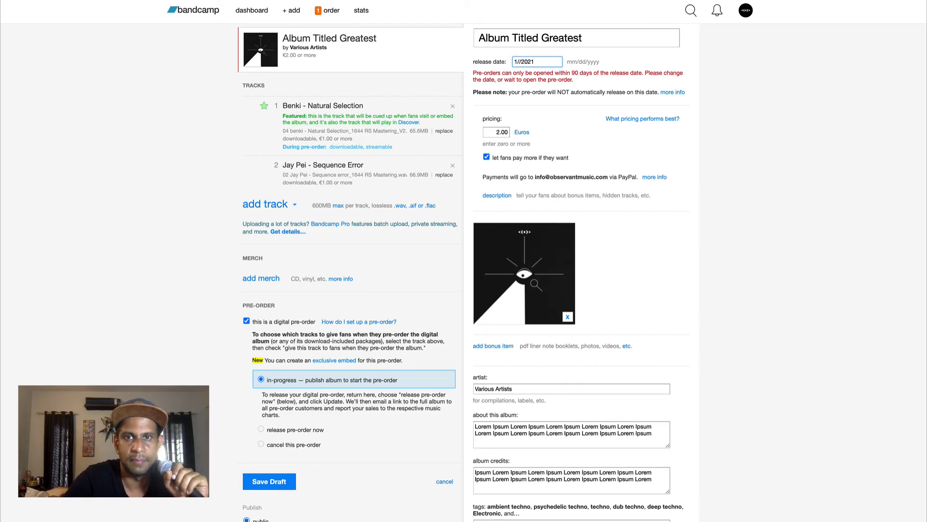
pyautogui.write('08')
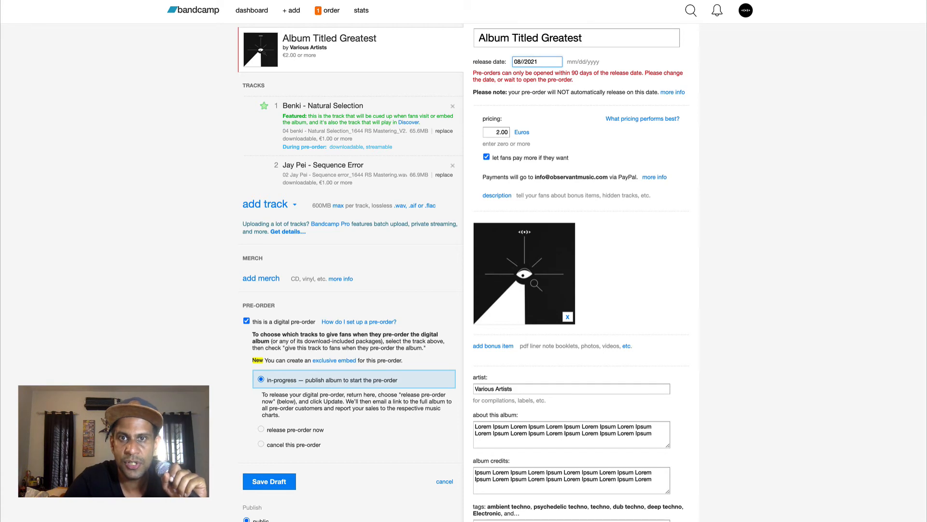
pyautogui.press('BackSpace')
pyautogui.write('7/')
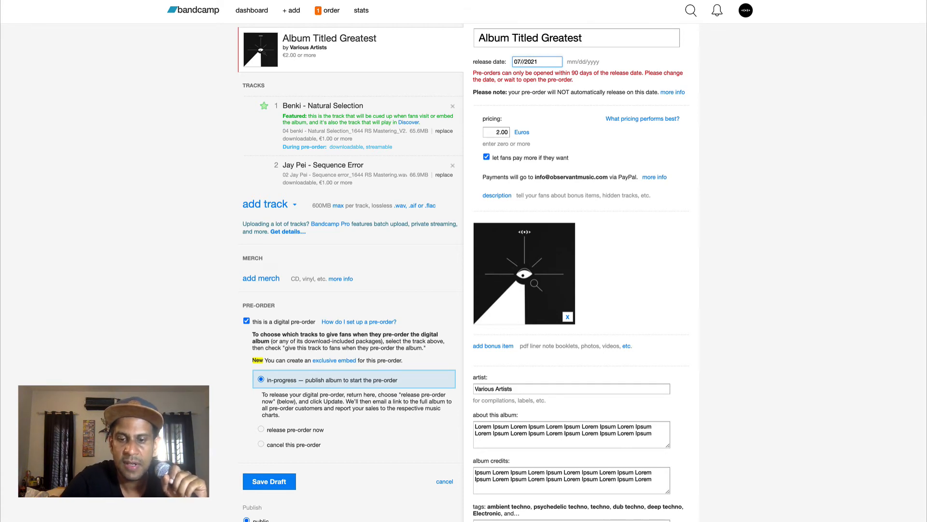
pyautogui.write('07')
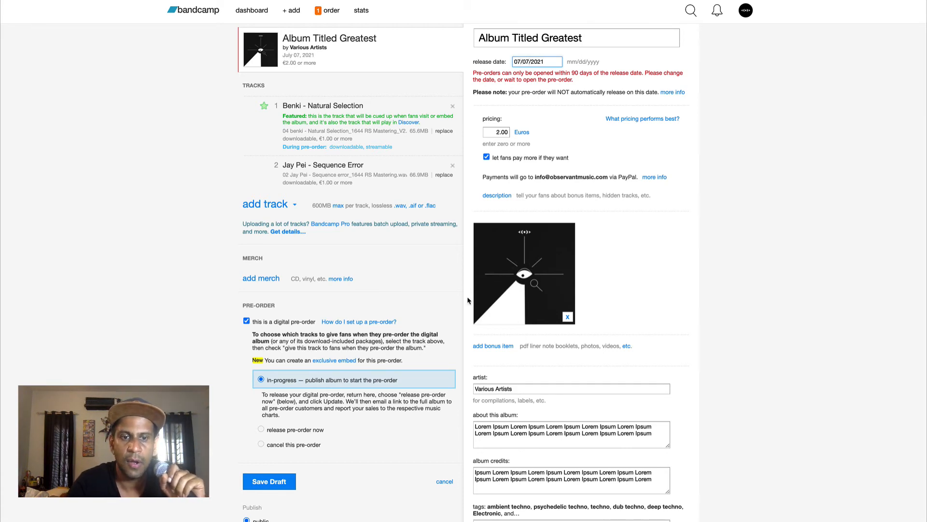
# Save the draft with the new release date and open the draft album page
pyautogui.scroll(-3, 467, 296)
pyautogui.click(263, 338)
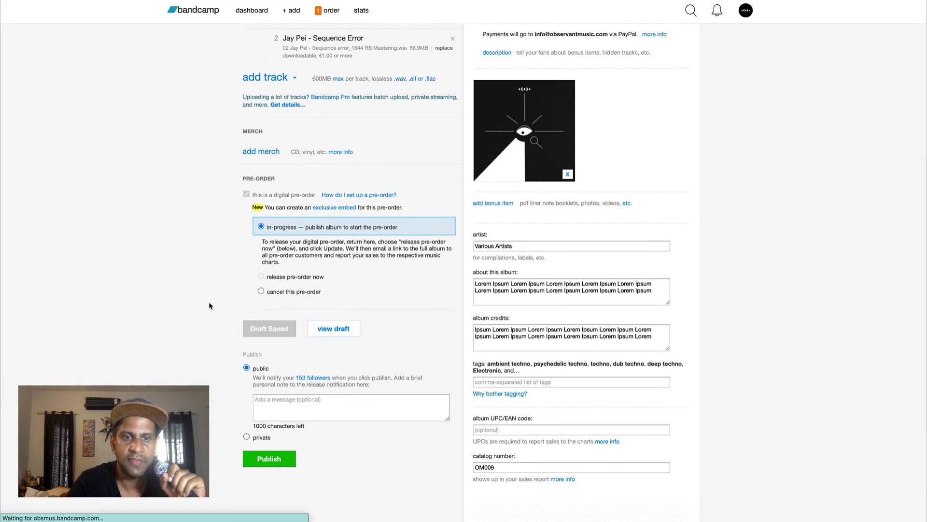
pyautogui.scroll(1, 209, 305)
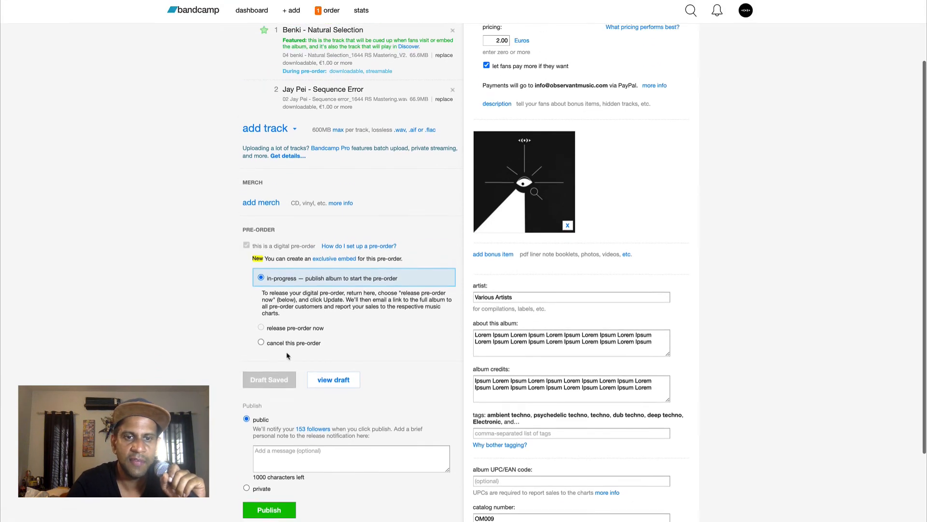
pyautogui.click(327, 382)
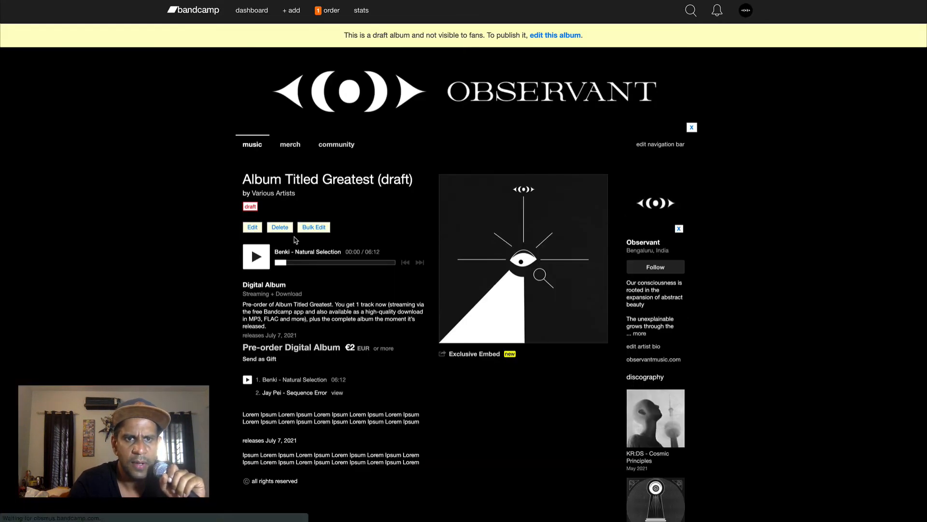
# Review the pre-order draft album page and reopen the album for editing
pyautogui.scroll(-2, 208, 286)
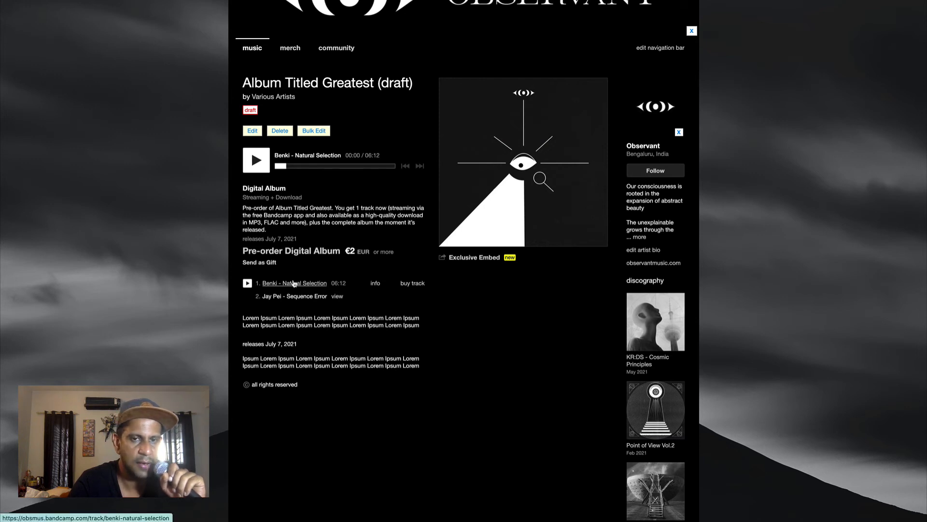
pyautogui.scroll(2, 300, 284)
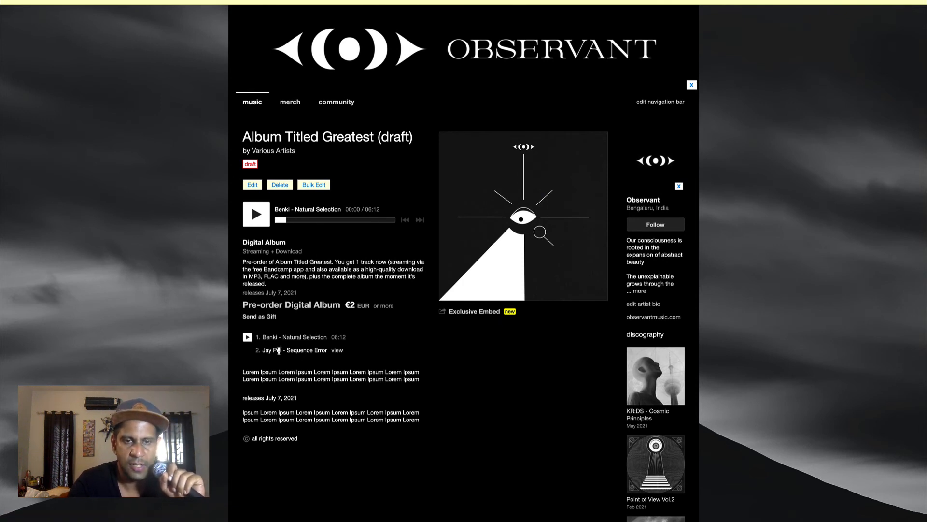
pyautogui.scroll(2, 381, 151)
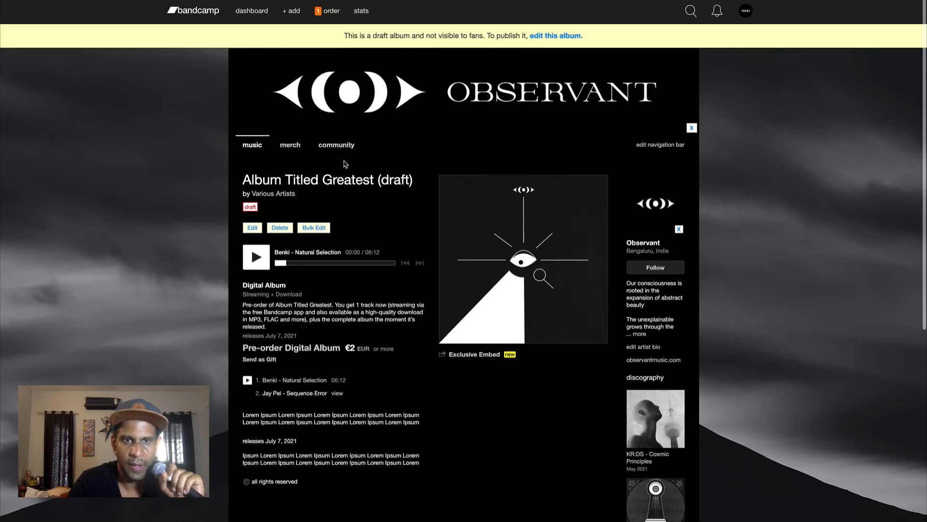
pyautogui.click(253, 227)
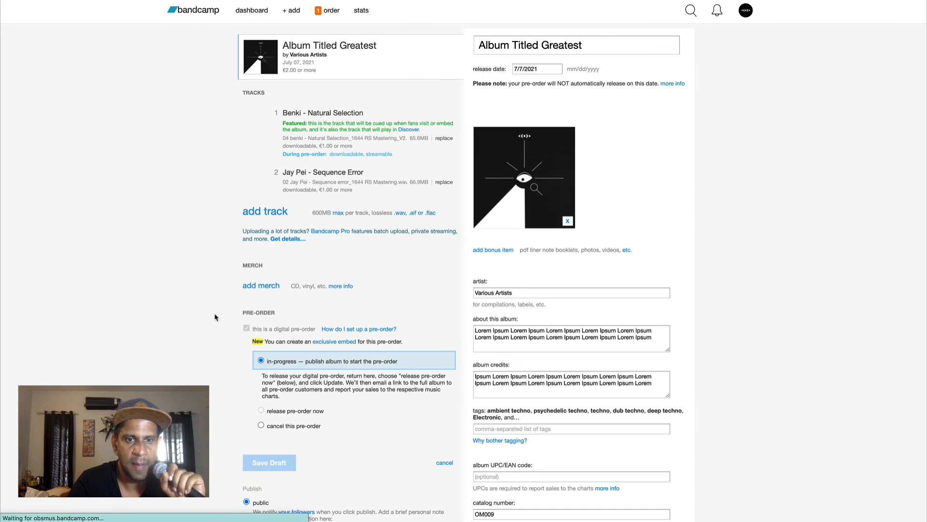
# Review the pre-order and publish options on the album edit page
pyautogui.scroll(-3, 213, 321)
pyautogui.scroll(-1, 213, 321)
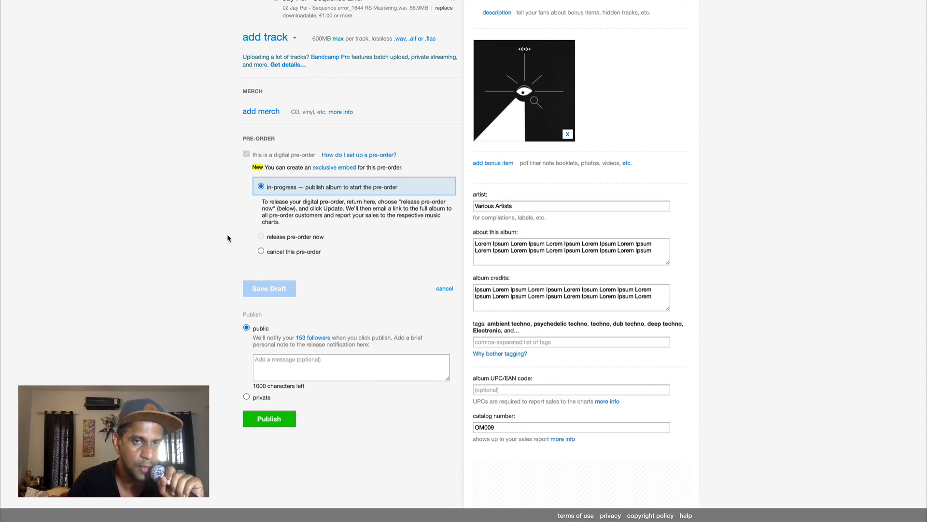
pyautogui.scroll(5, 227, 238)
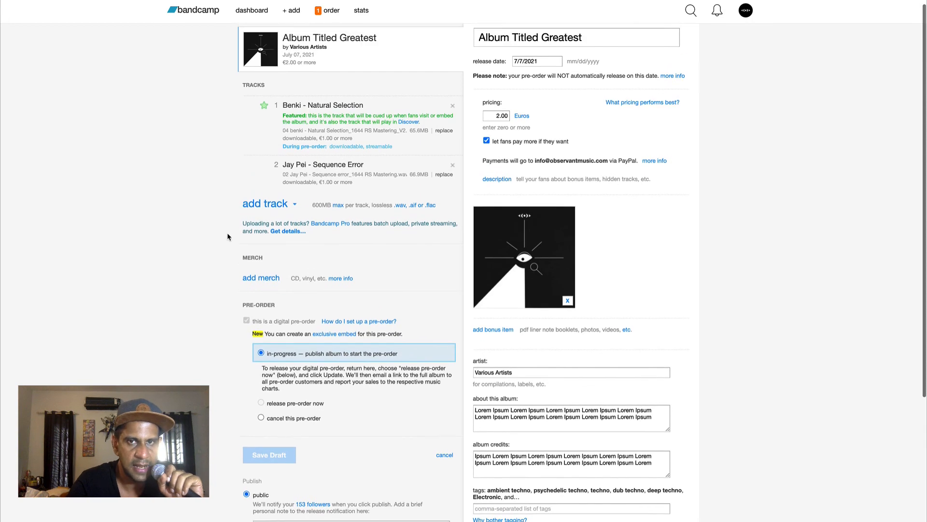
pyautogui.scroll(-5, 228, 237)
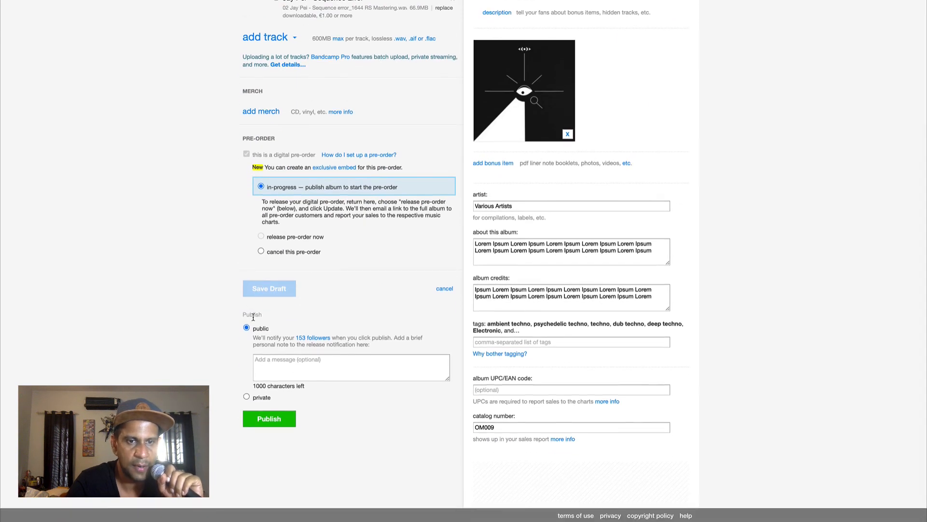
pyautogui.scroll(5, 304, 279)
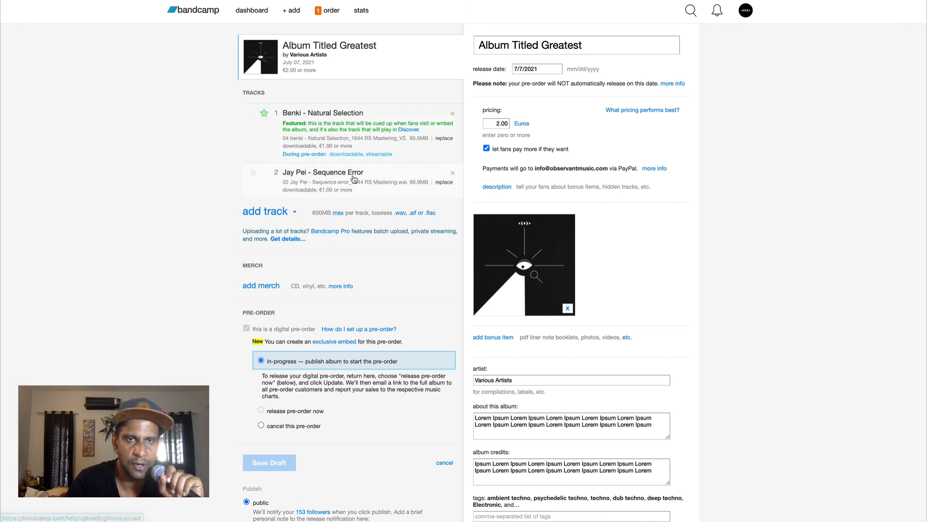
# Open the site stats and compare plays, sales and traffic sources across different time ranges
pyautogui.click(364, 14)
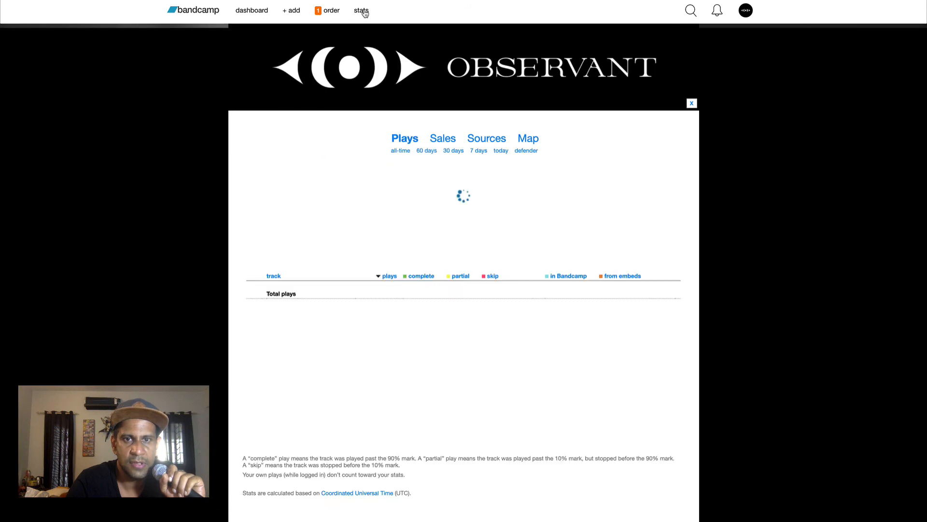
pyautogui.scroll(-1, 408, 114)
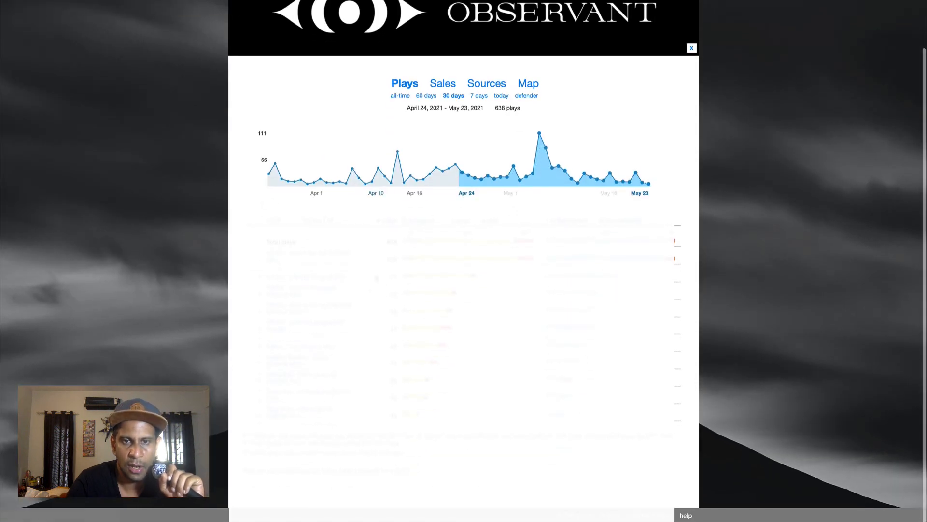
pyautogui.click(405, 97)
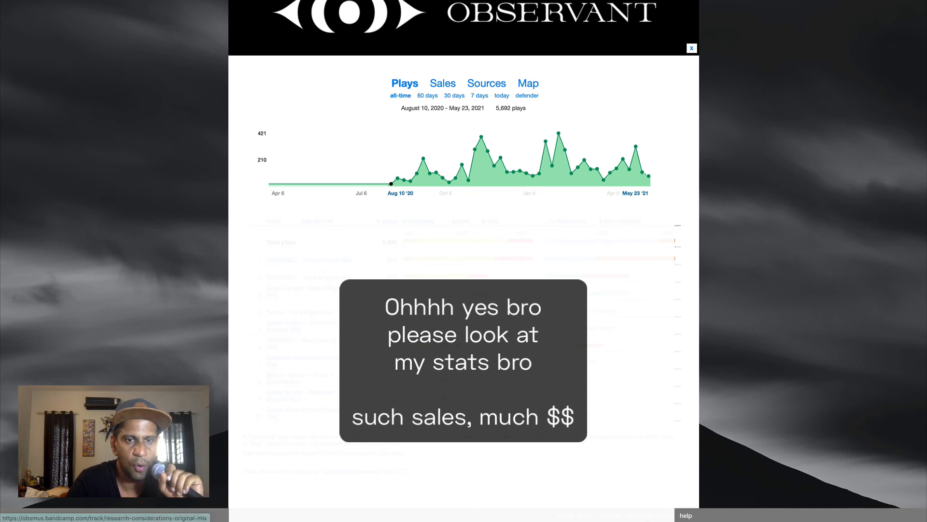
pyautogui.click(429, 96)
pyautogui.click(452, 97)
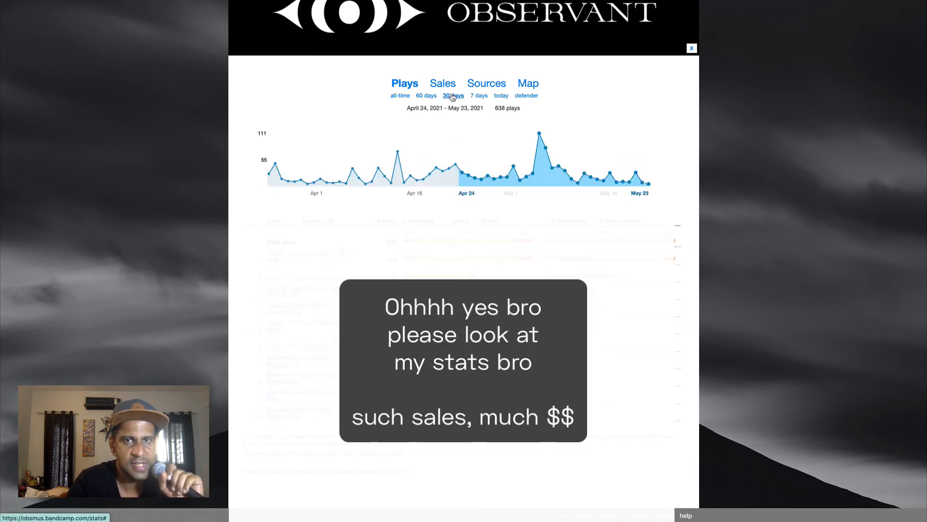
pyautogui.click(396, 96)
pyautogui.click(449, 85)
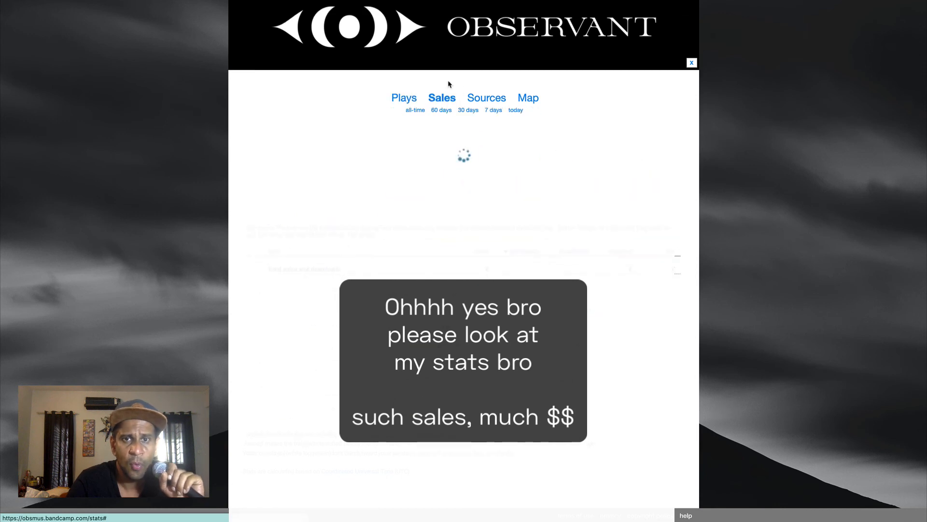
pyautogui.click(414, 96)
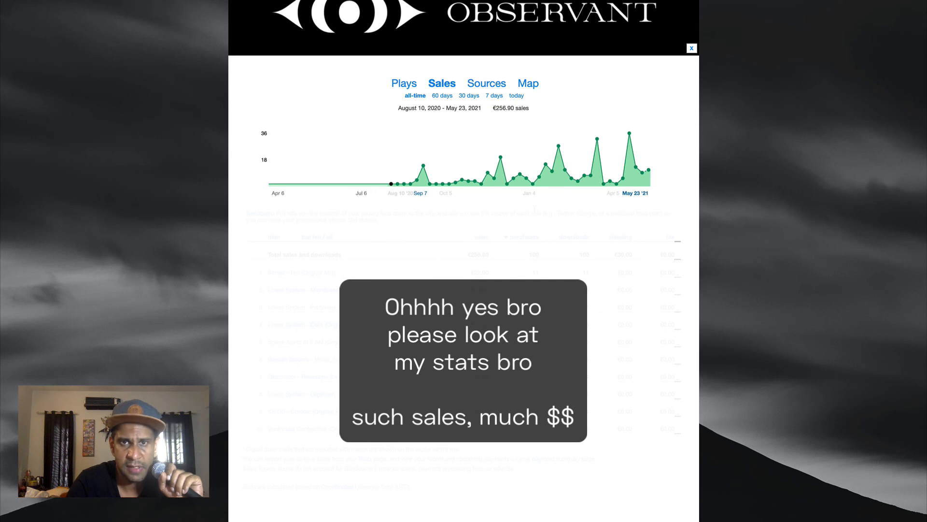
pyautogui.scroll(2, 534, 209)
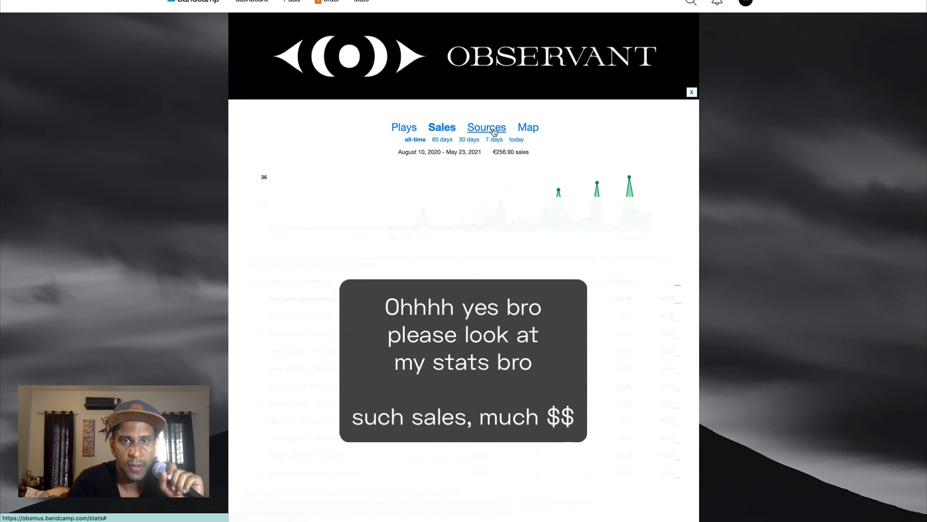
pyautogui.click(493, 132)
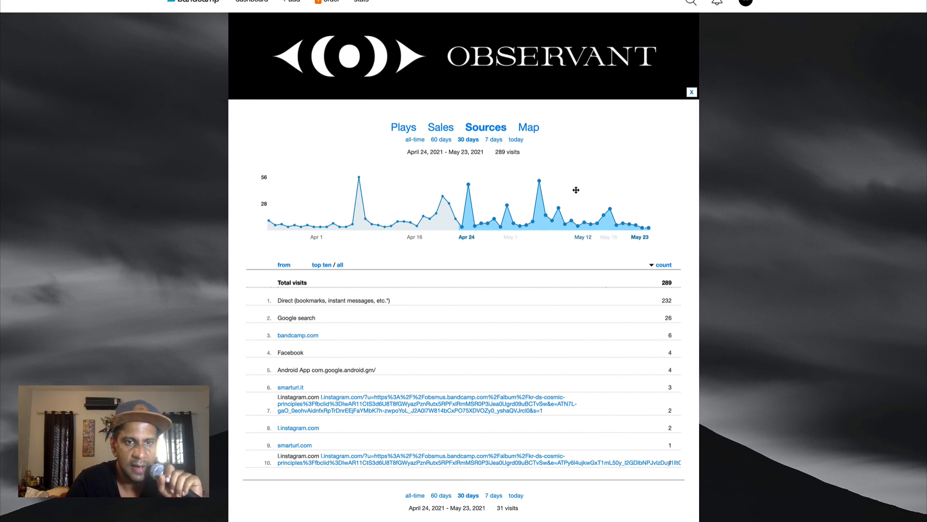
# View the buyer map and the list of top buyer cities
pyautogui.click(529, 128)
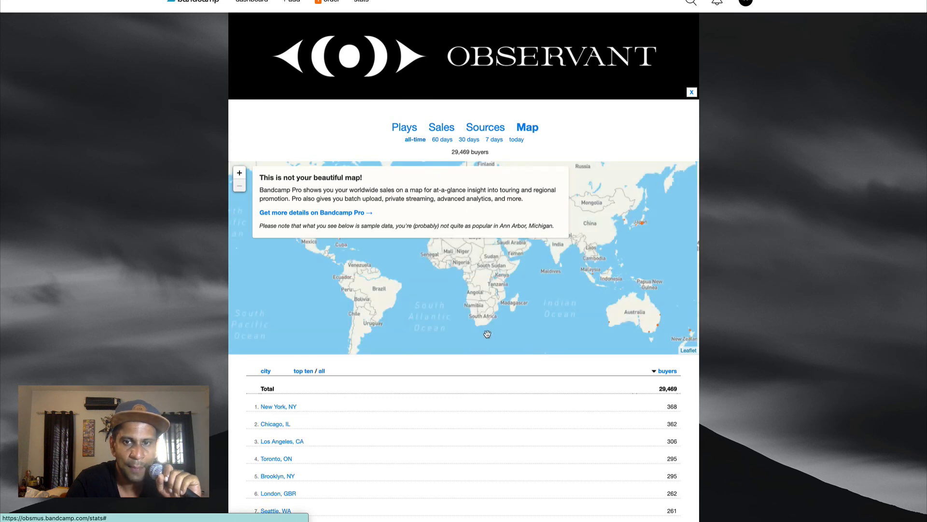
pyautogui.scroll(-5, 437, 389)
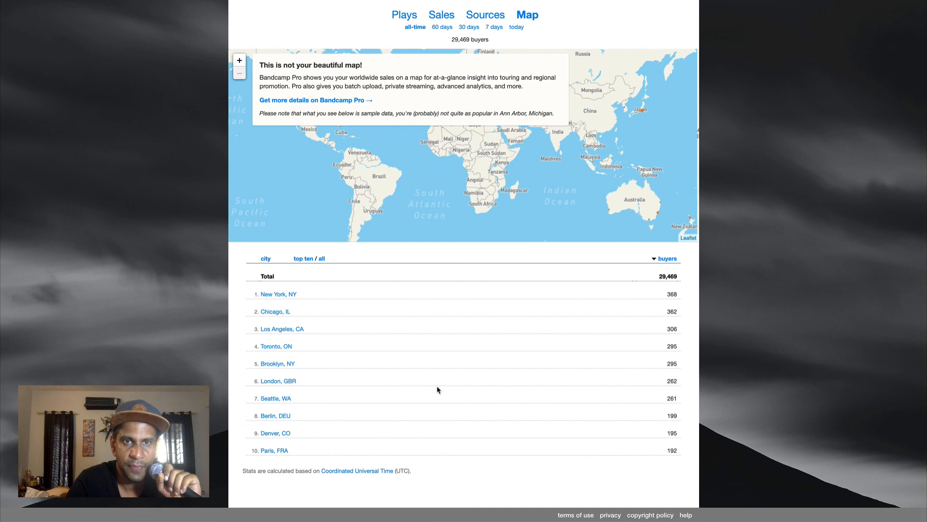
pyautogui.scroll(5, 437, 389)
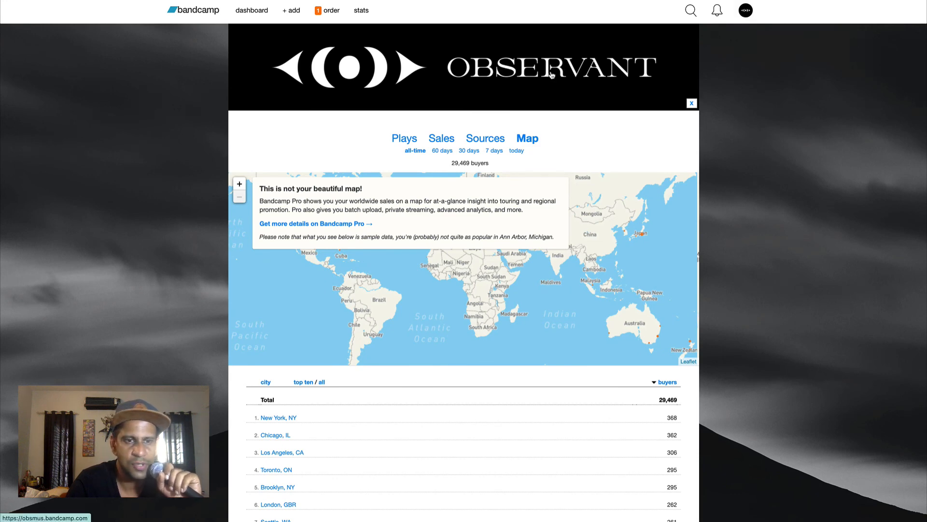
pyautogui.scroll(-4, 802, 182)
pyautogui.scroll(4, 801, 171)
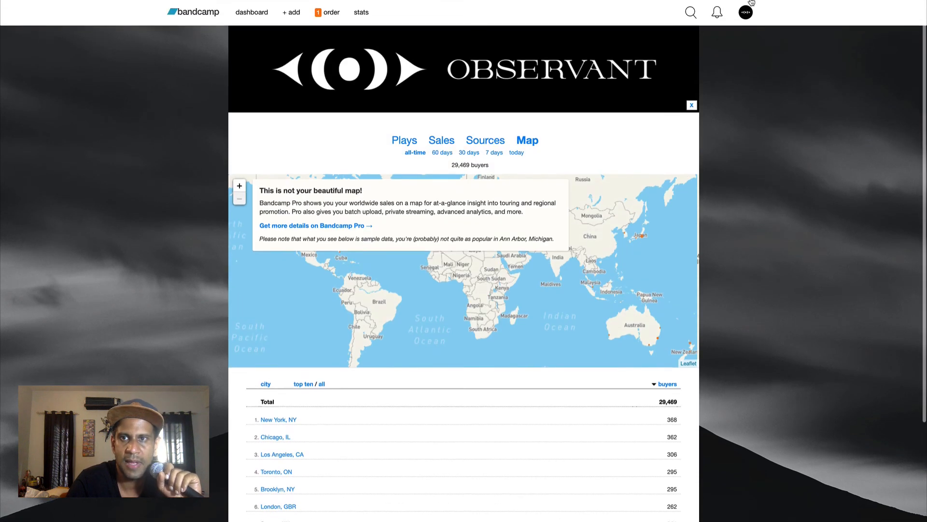
pyautogui.click(746, 11)
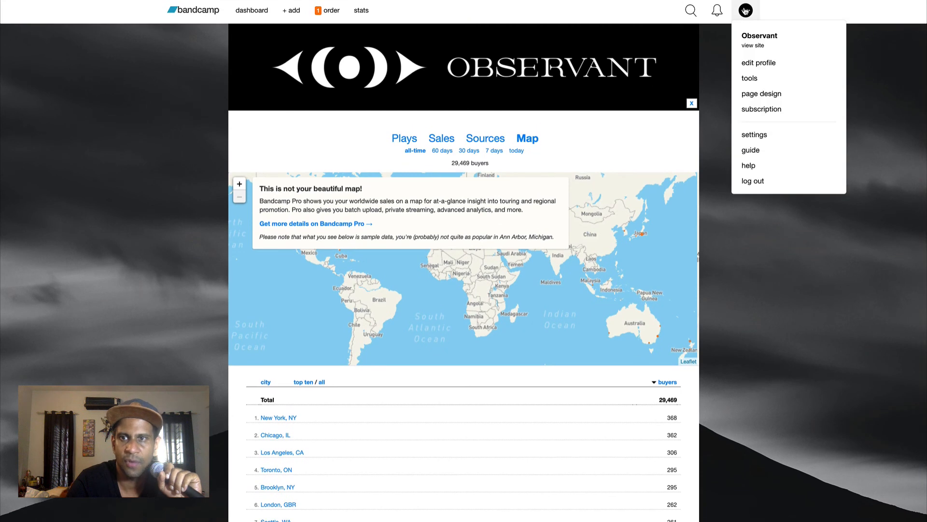
pyautogui.click(767, 92)
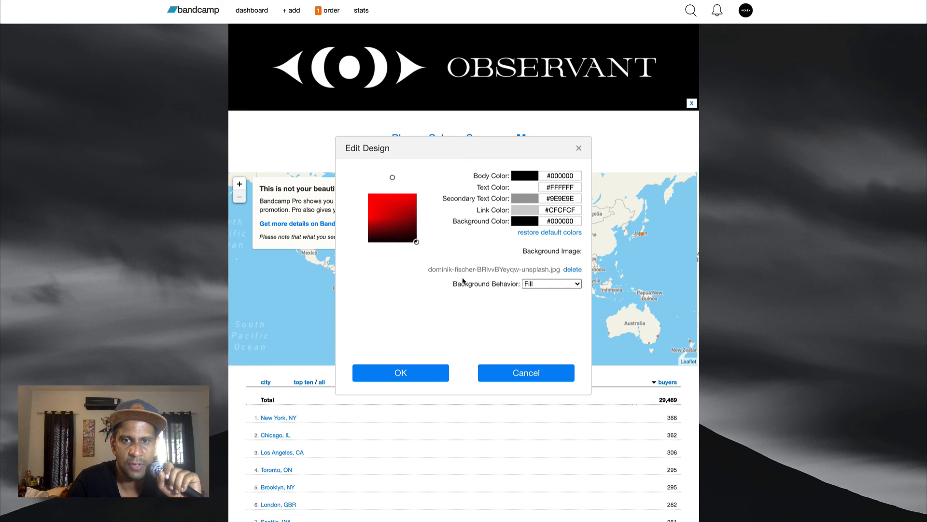
pyautogui.click(578, 148)
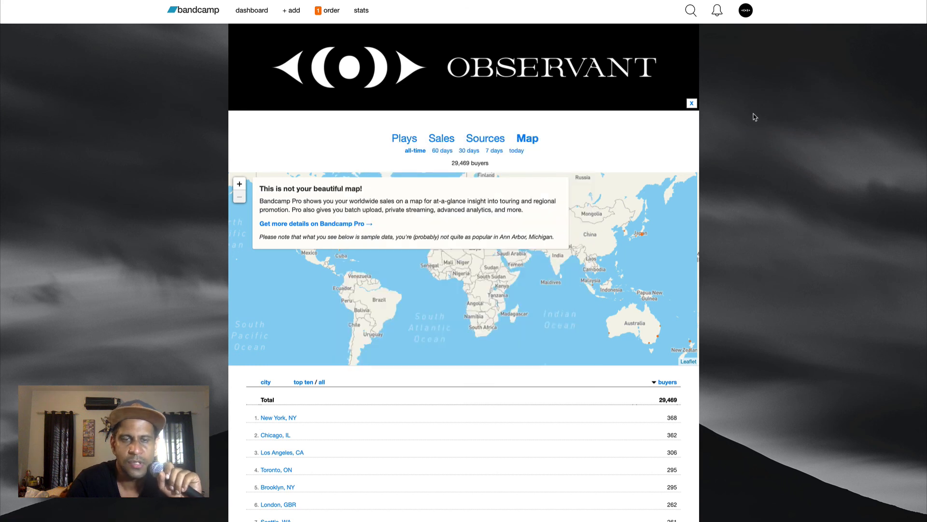